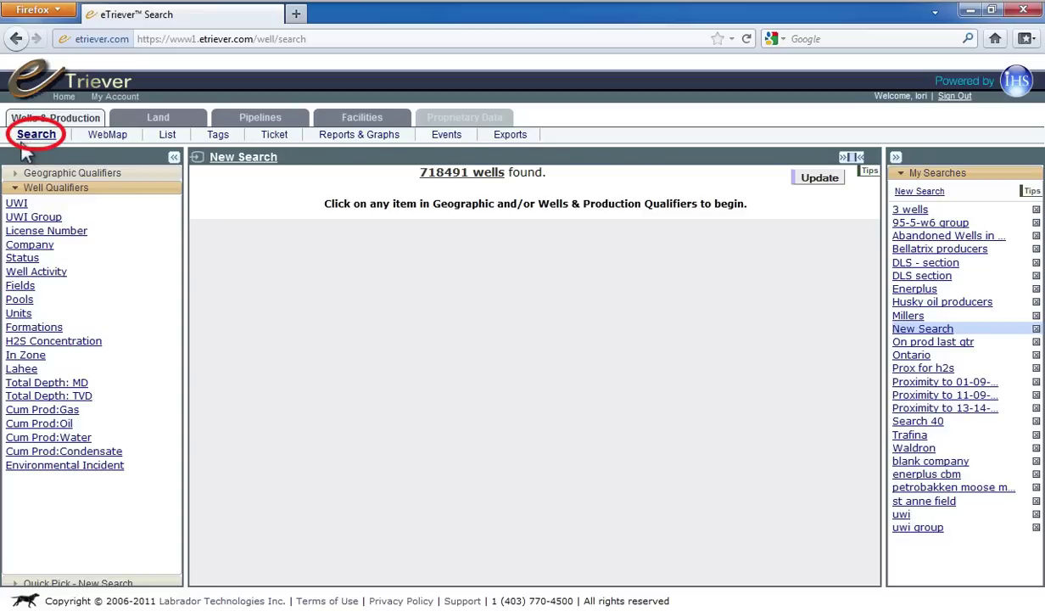
- Open the wells search and add the DLS and Province/Territory geographic qualifiers to the new search
click(56, 141)
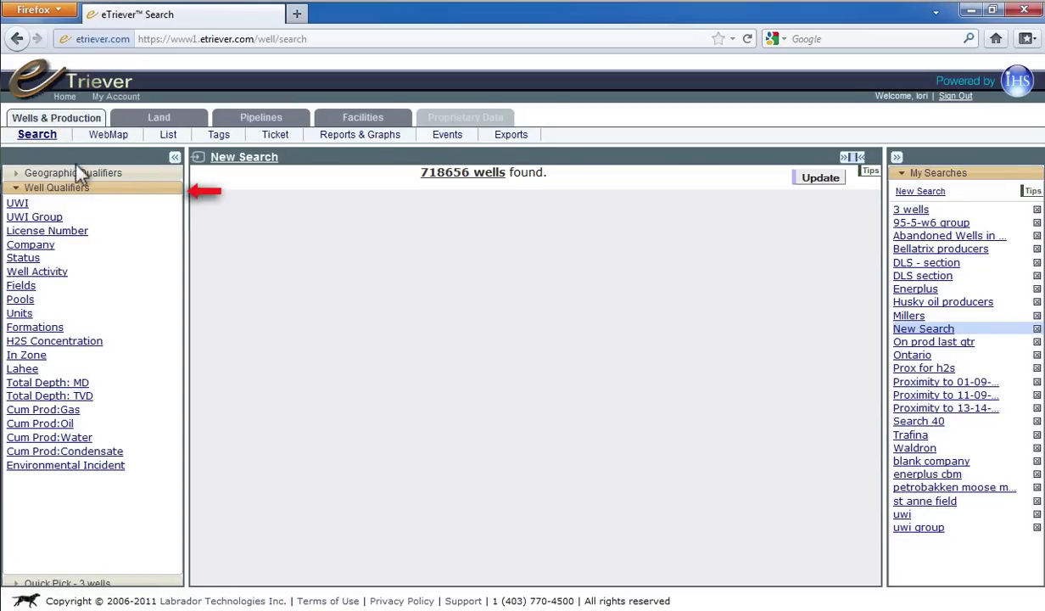
click(82, 174)
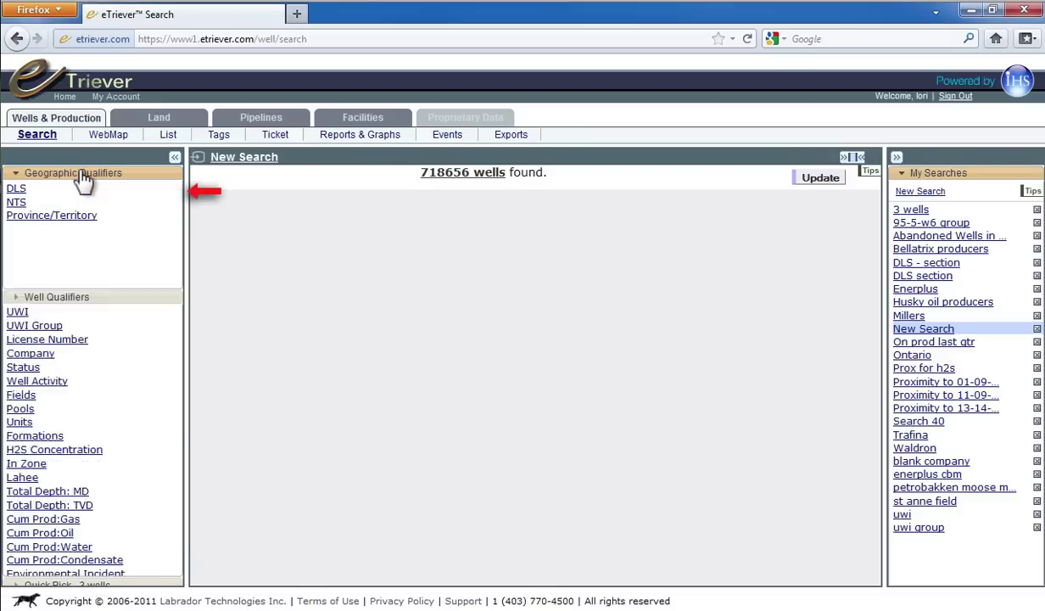
click(17, 190)
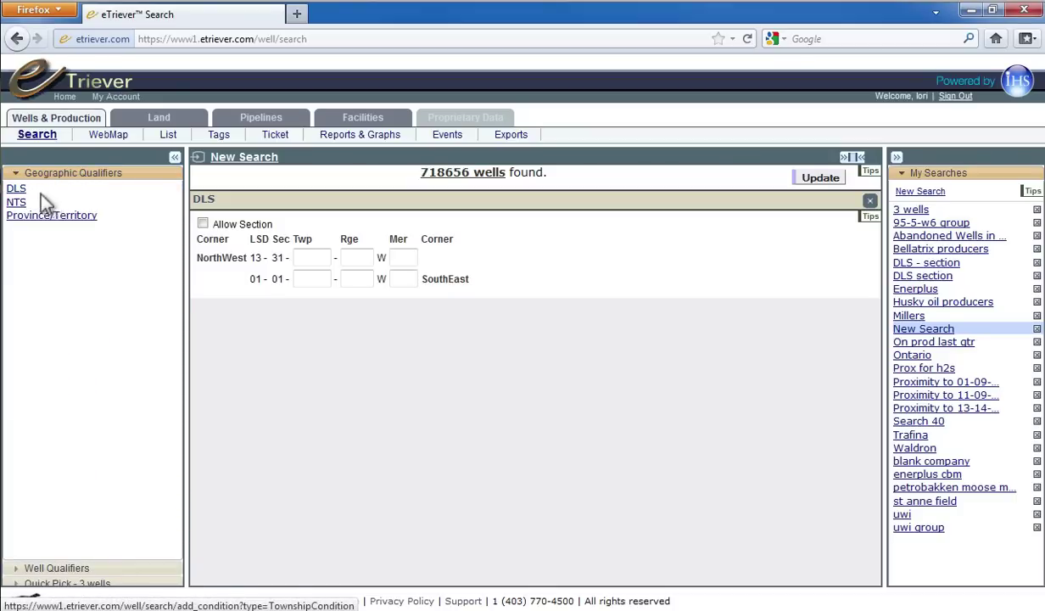
click(62, 220)
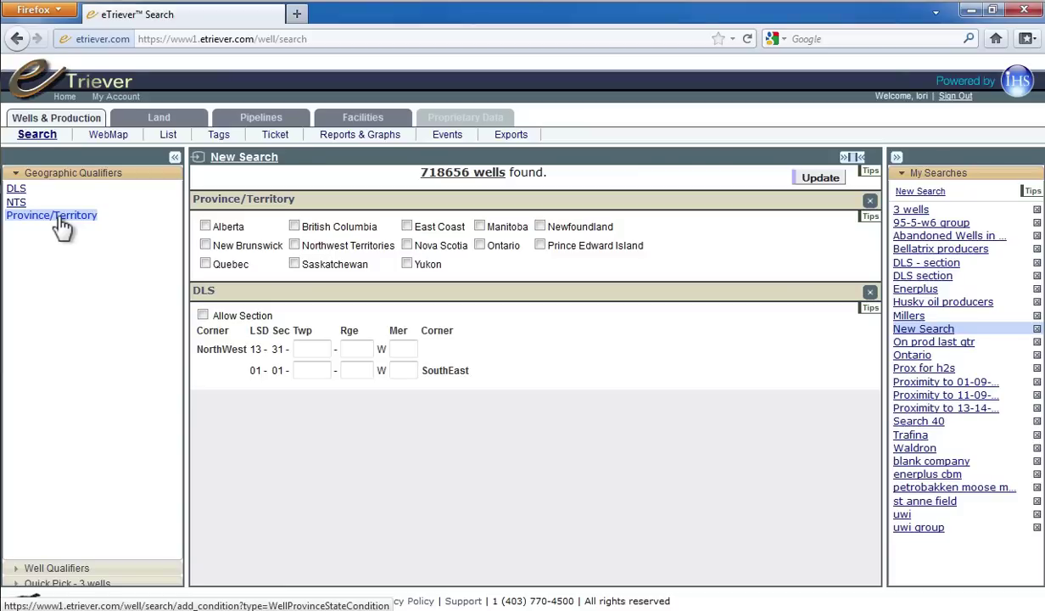
- Add the Company and Status well qualifiers to the search and check the tips for the Company qualifier
click(88, 569)
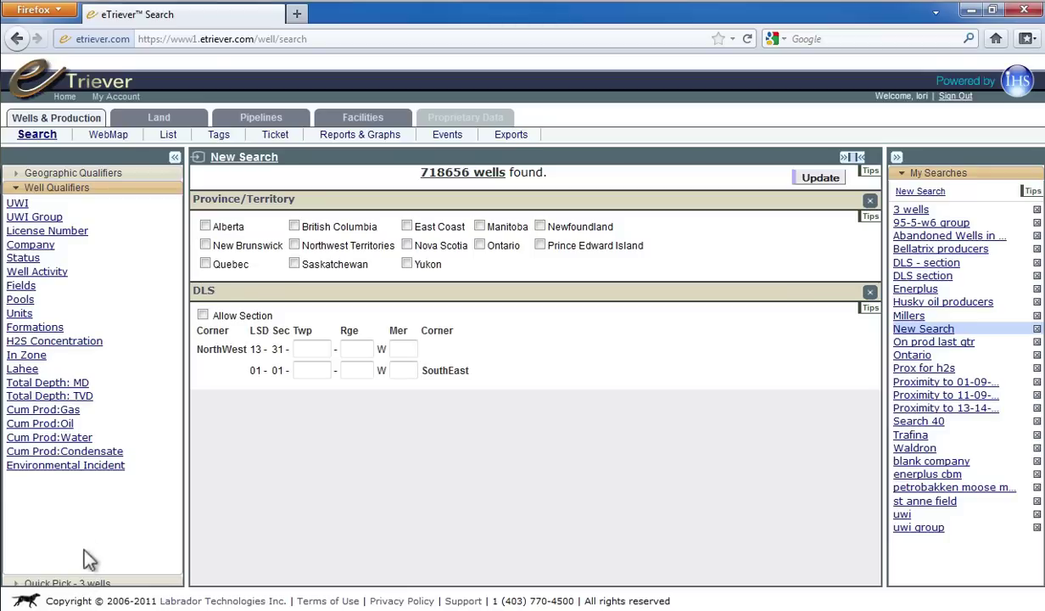
click(34, 245)
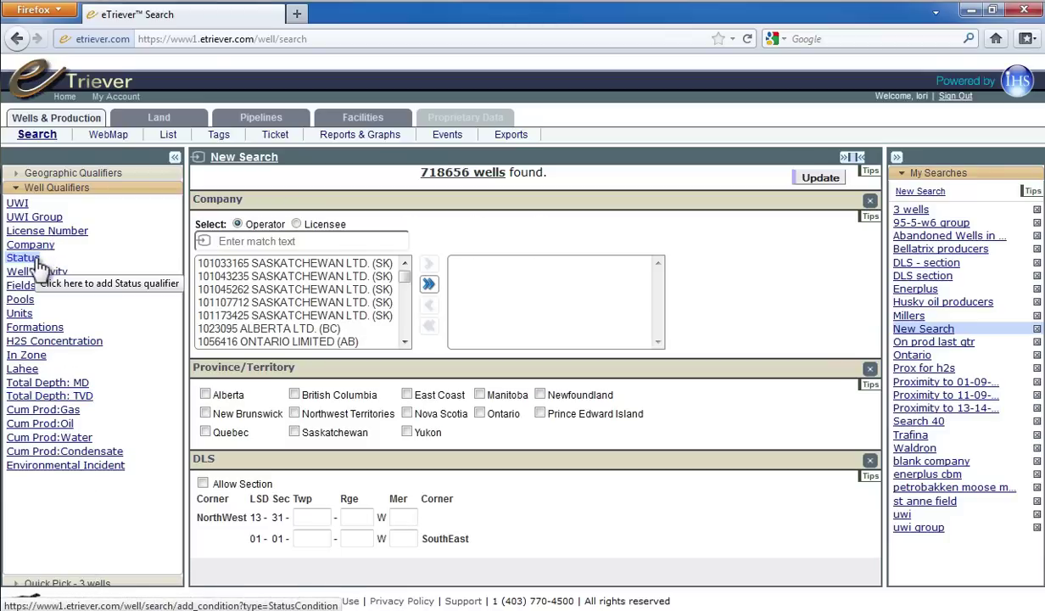
click(37, 260)
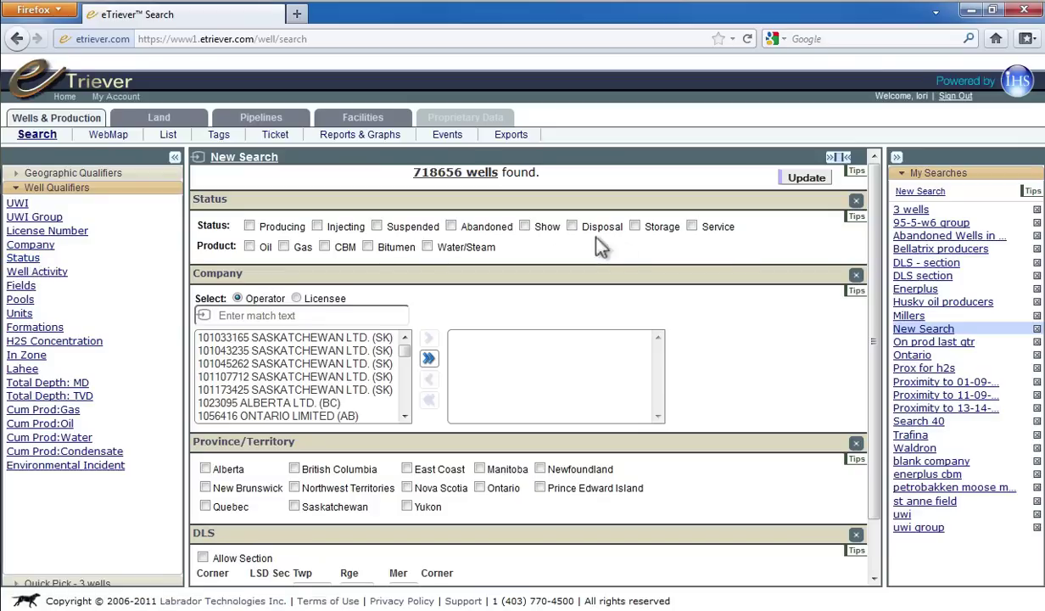
click(857, 294)
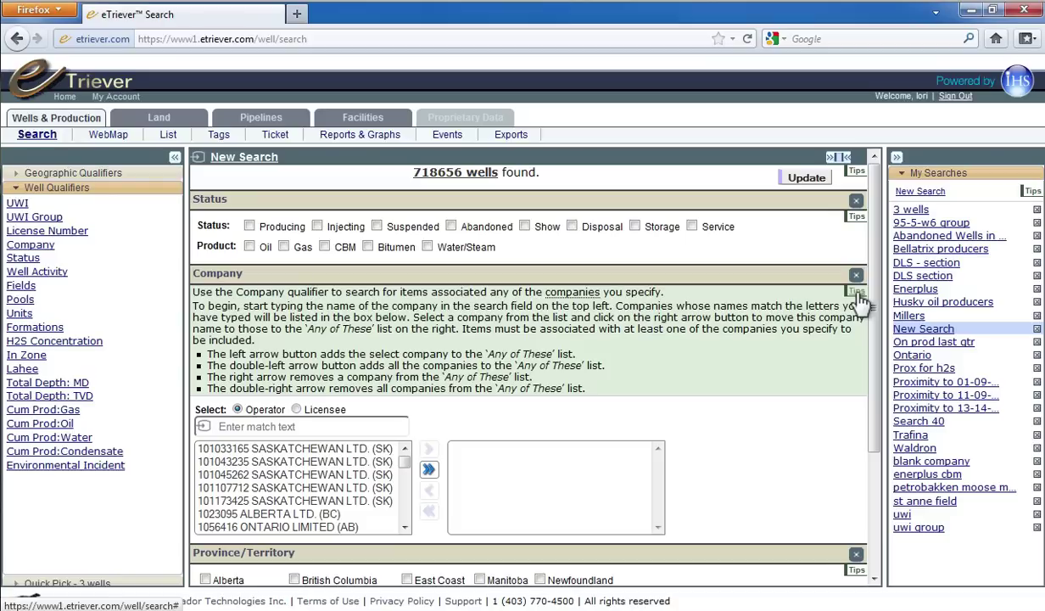
click(857, 293)
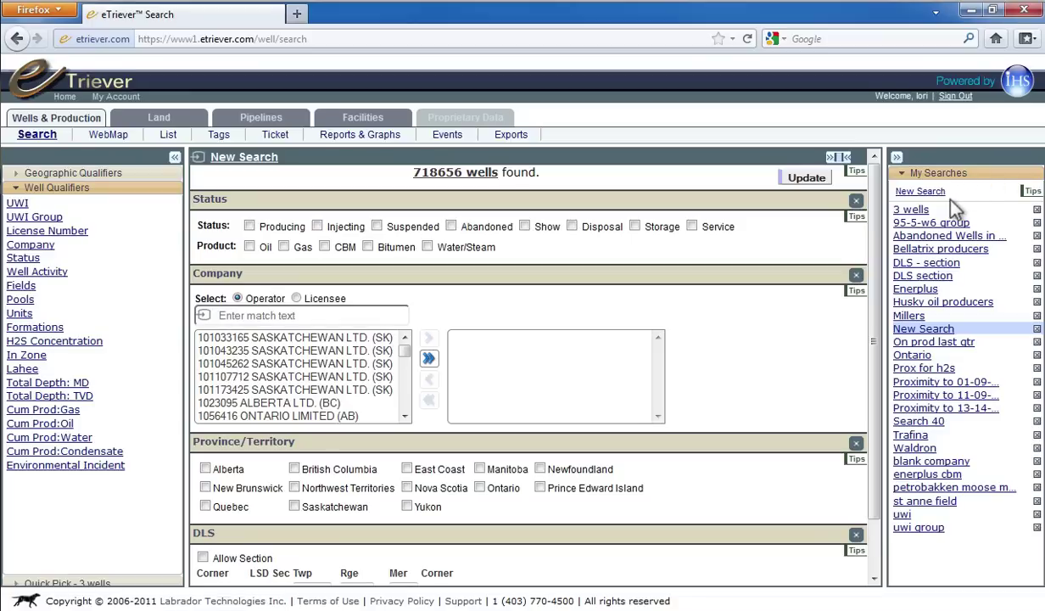
- Load the saved search "3 wells" and show its wells on the WebMap, identifying the middle well marker
click(920, 217)
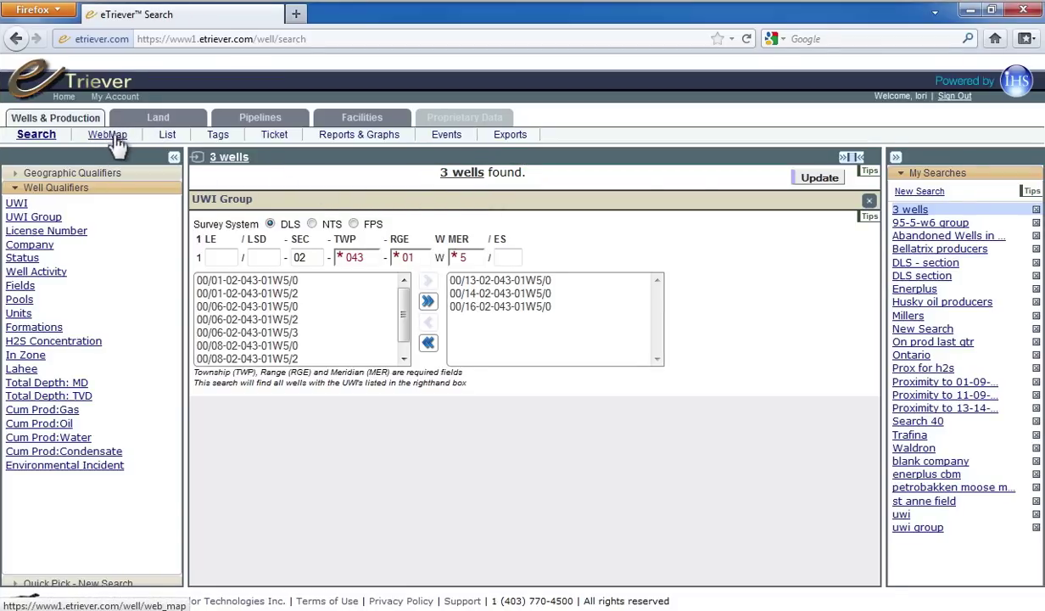
click(110, 137)
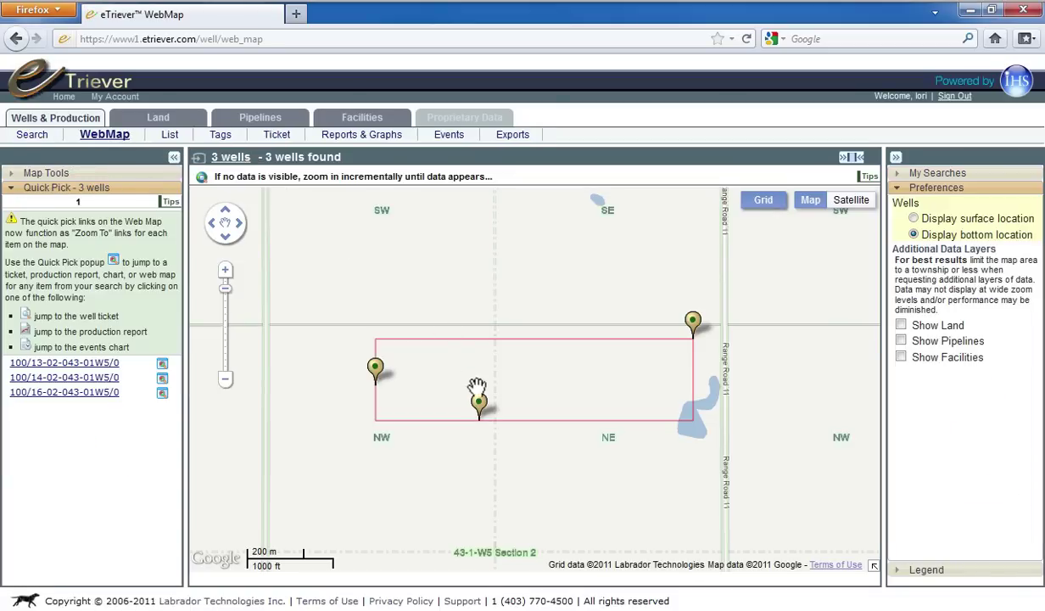
mouse_move(481, 414)
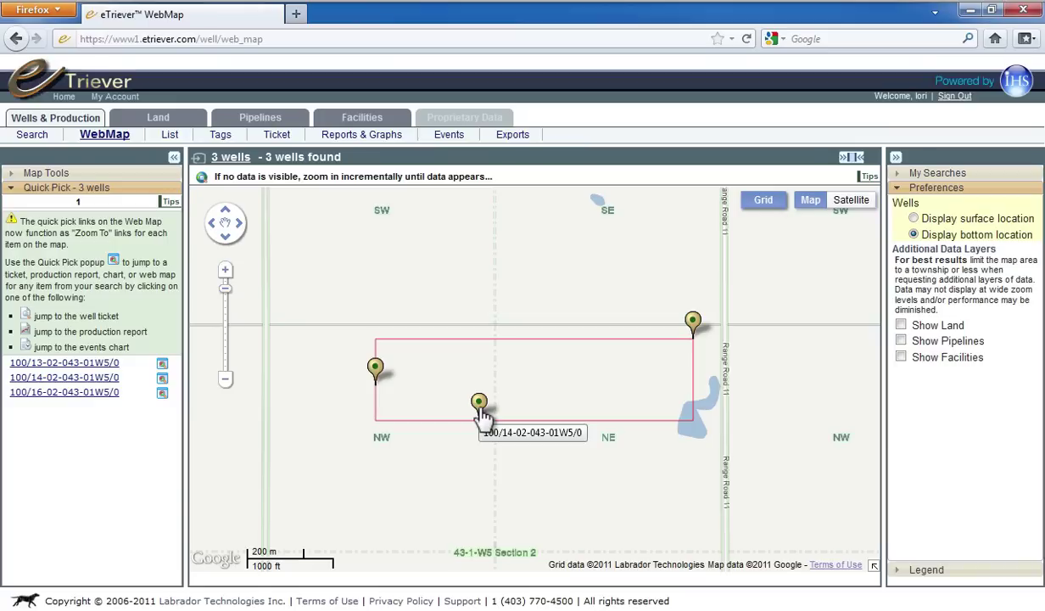
- Show the facilities, pipelines and land data layers on the map
click(902, 357)
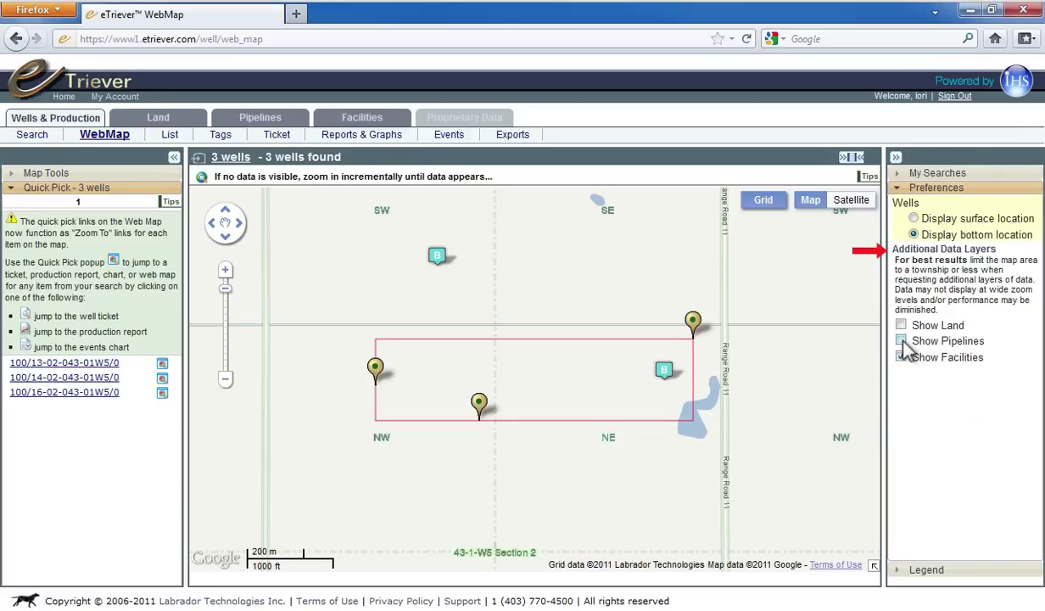
click(901, 340)
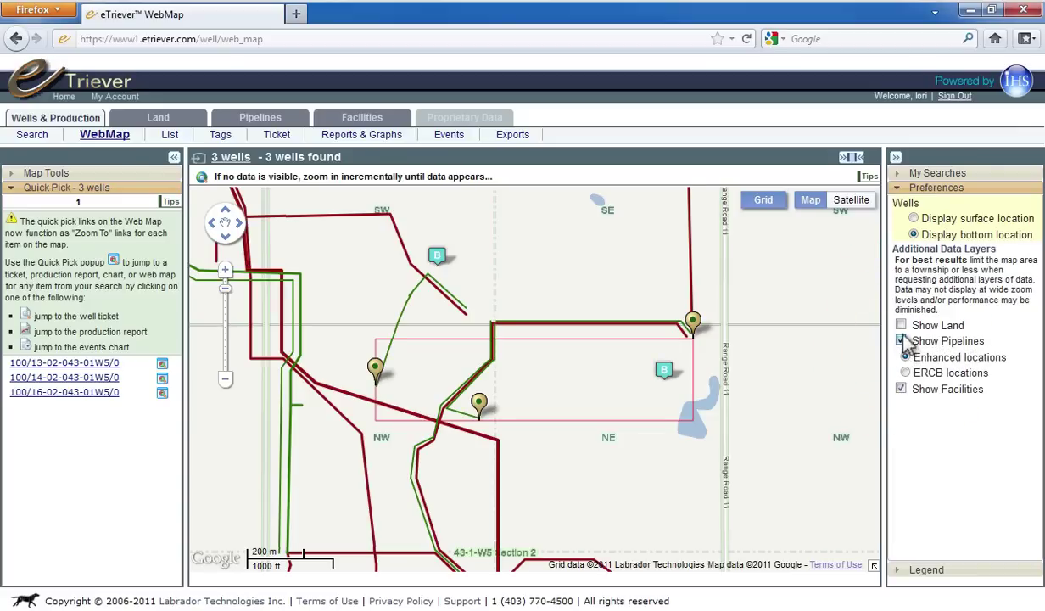
click(902, 325)
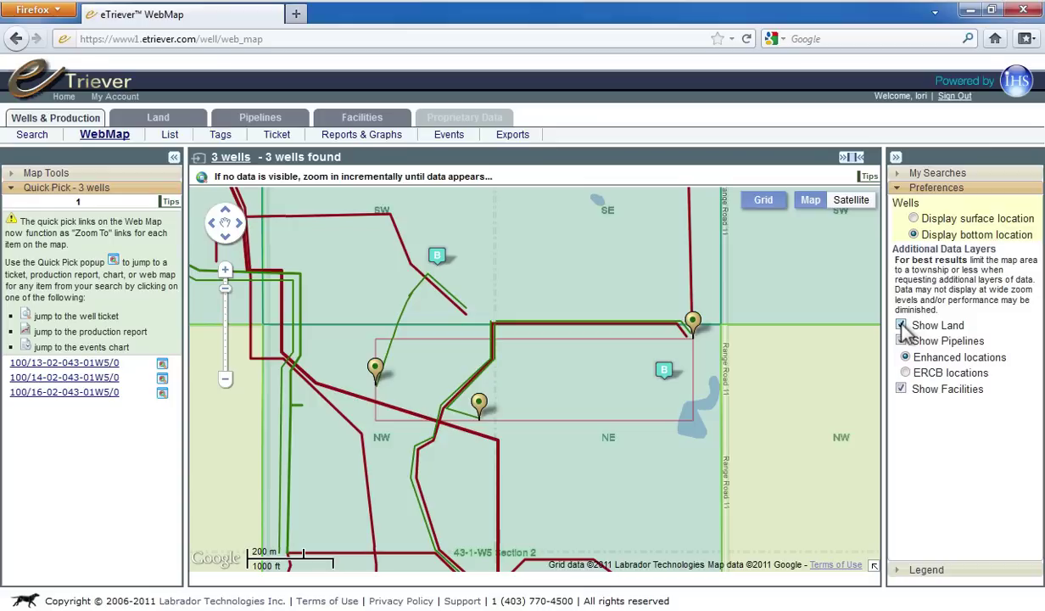
- View the details of the land parcel east of Range Road 11, the Section 2 parcel, the pipeline along its north edge and the nearby battery
click(781, 473)
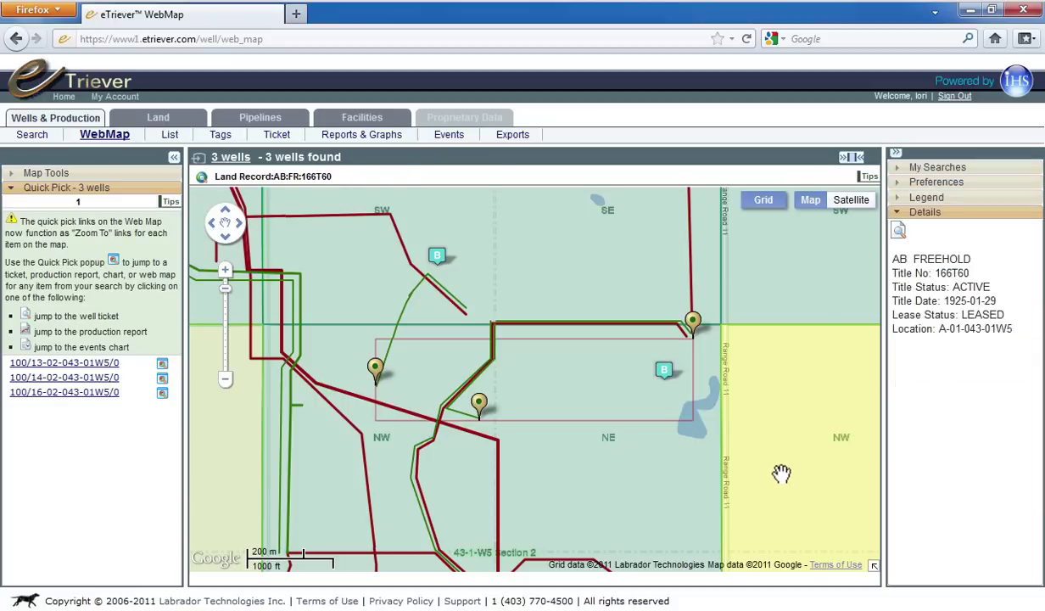
click(669, 517)
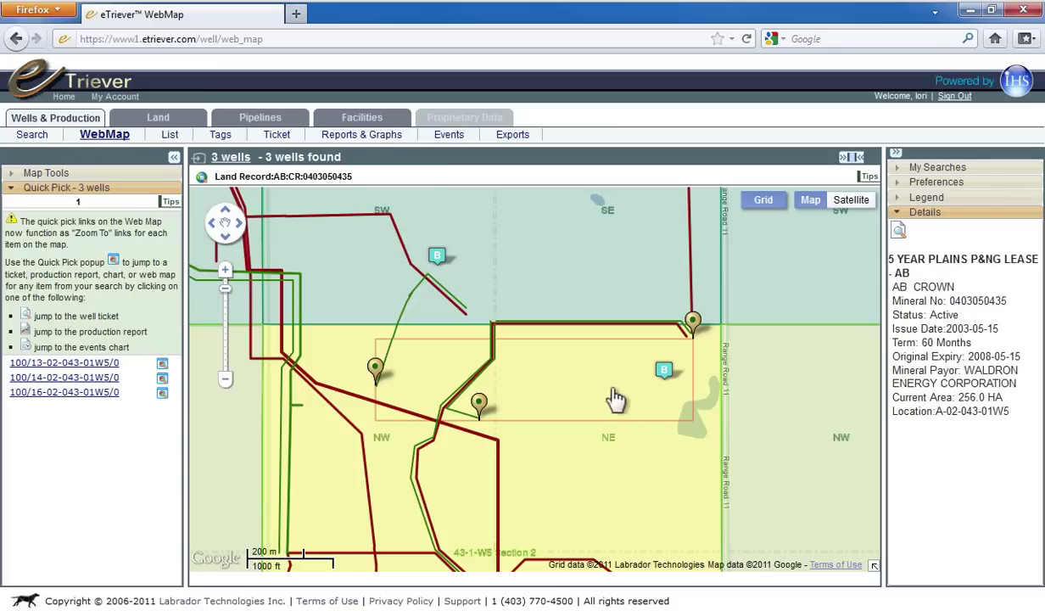
click(600, 331)
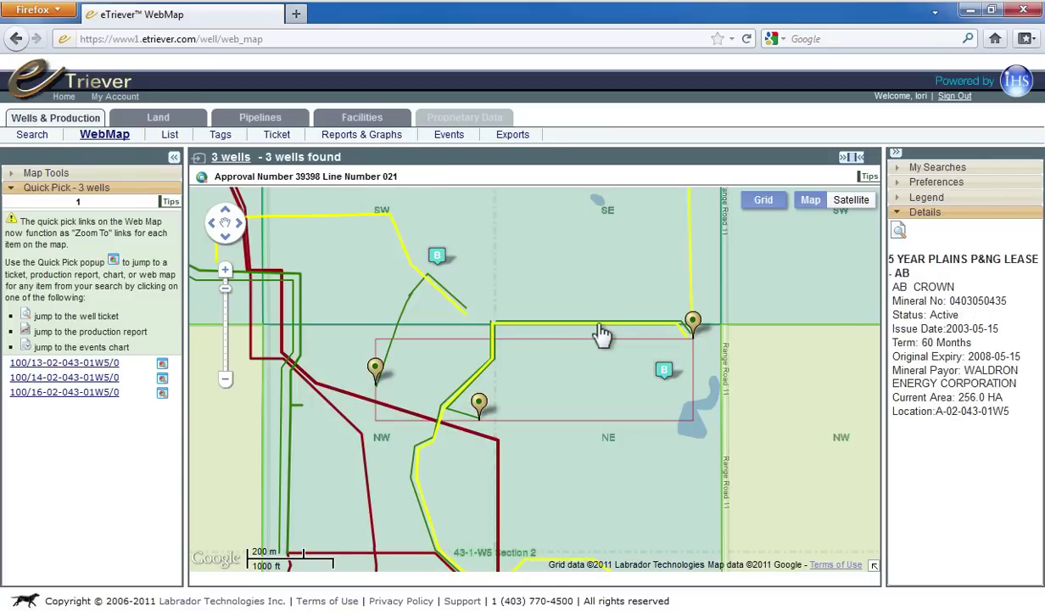
click(599, 331)
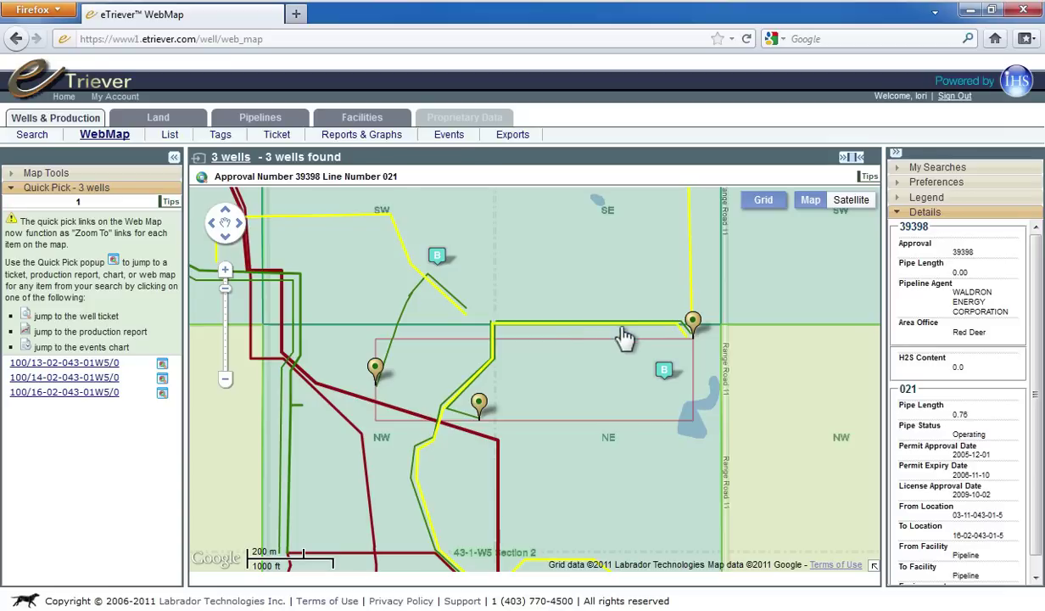
click(665, 374)
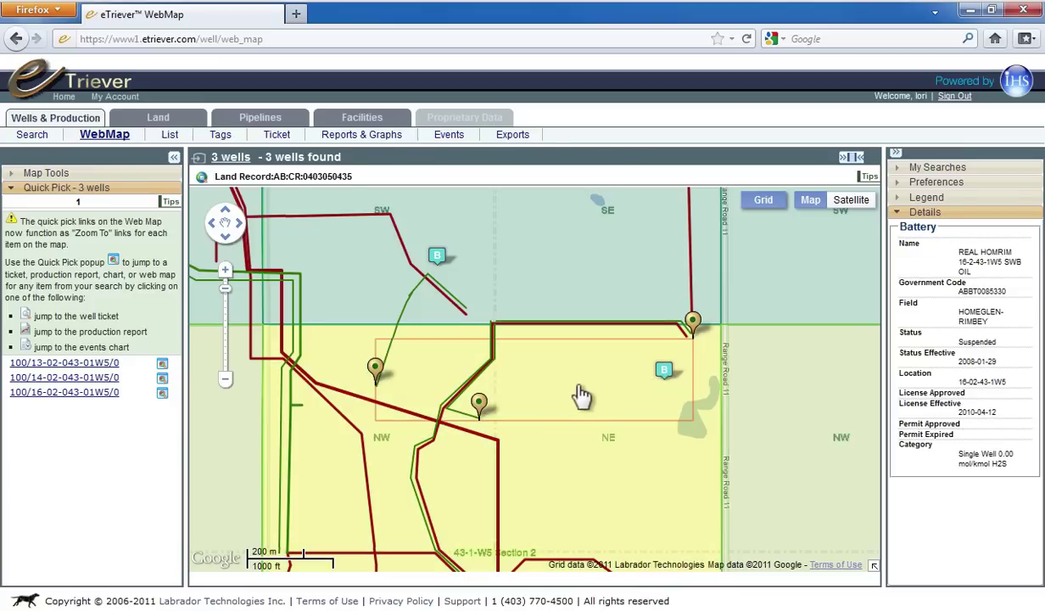
- Read through the full details of well 100/14-02-043-01W5/0 from its map marker and close them
click(478, 404)
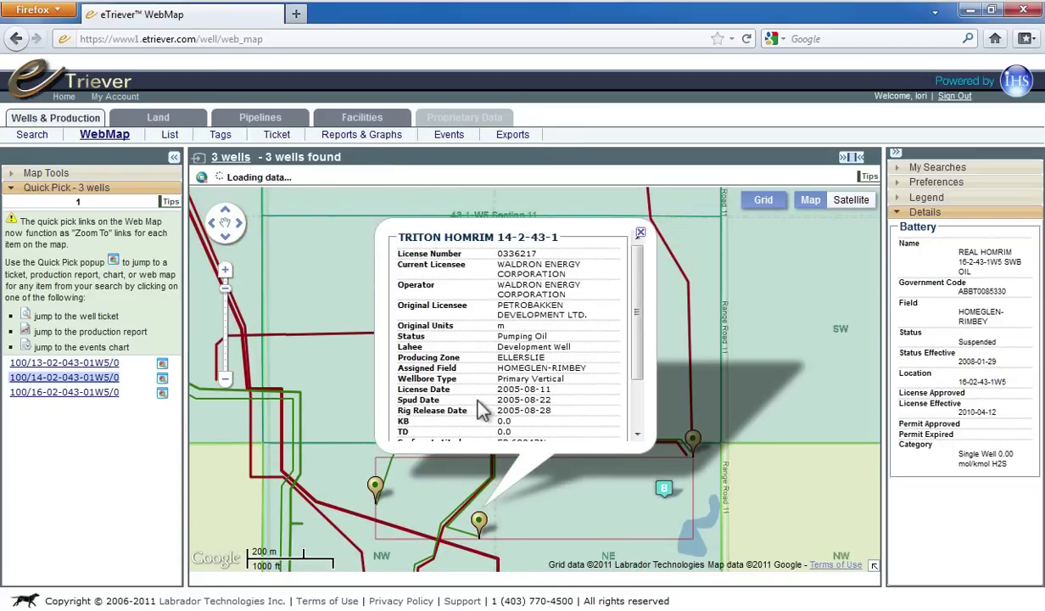
scroll(582, 355, down, 3)
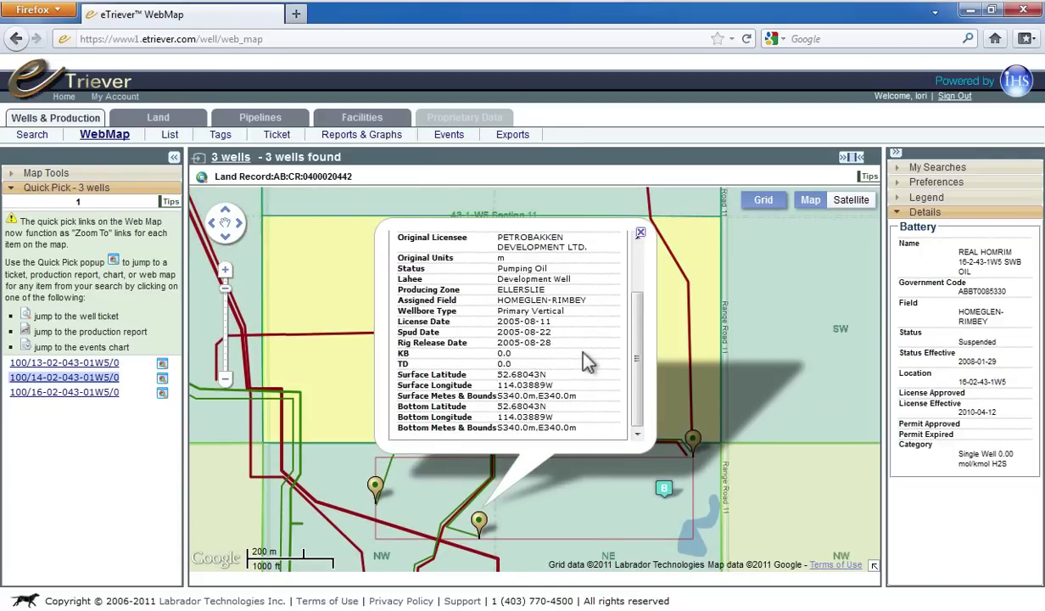
scroll(588, 361, up, 3)
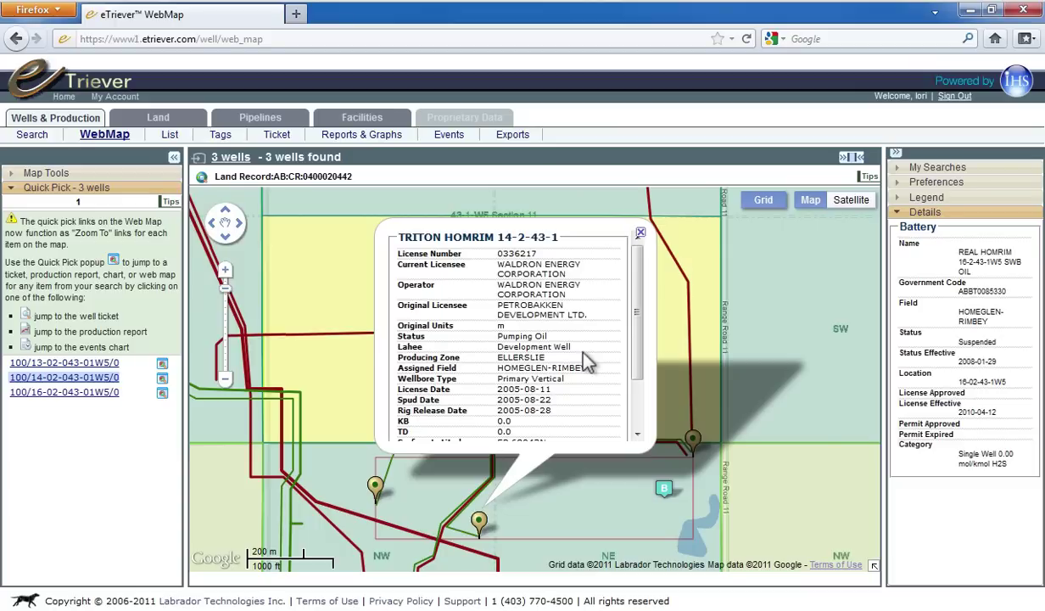
click(650, 444)
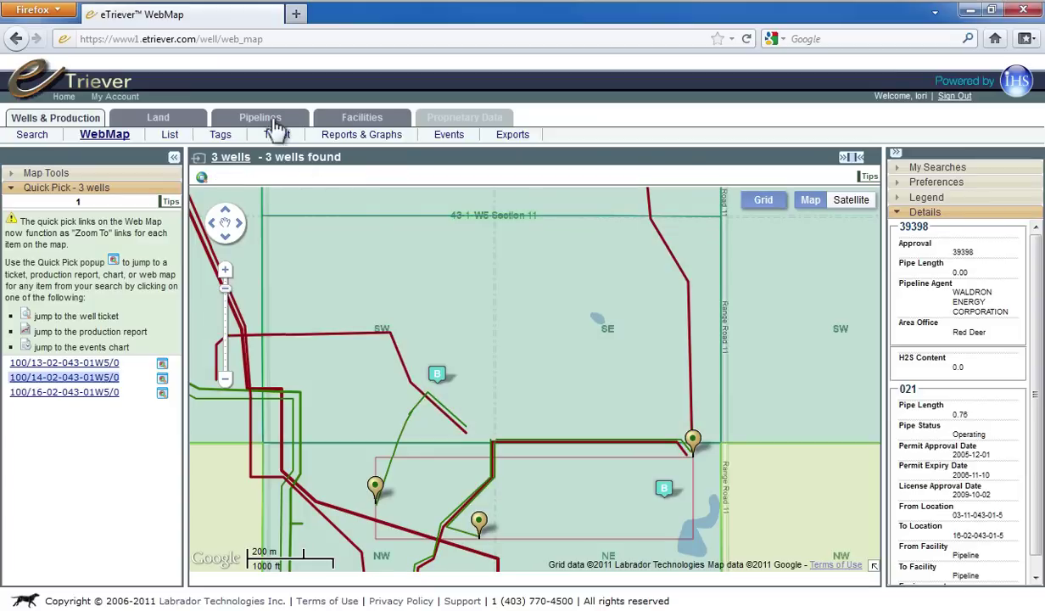
- Display the wells as a list and switch its Status column to cumulative gas and oil production
click(172, 138)
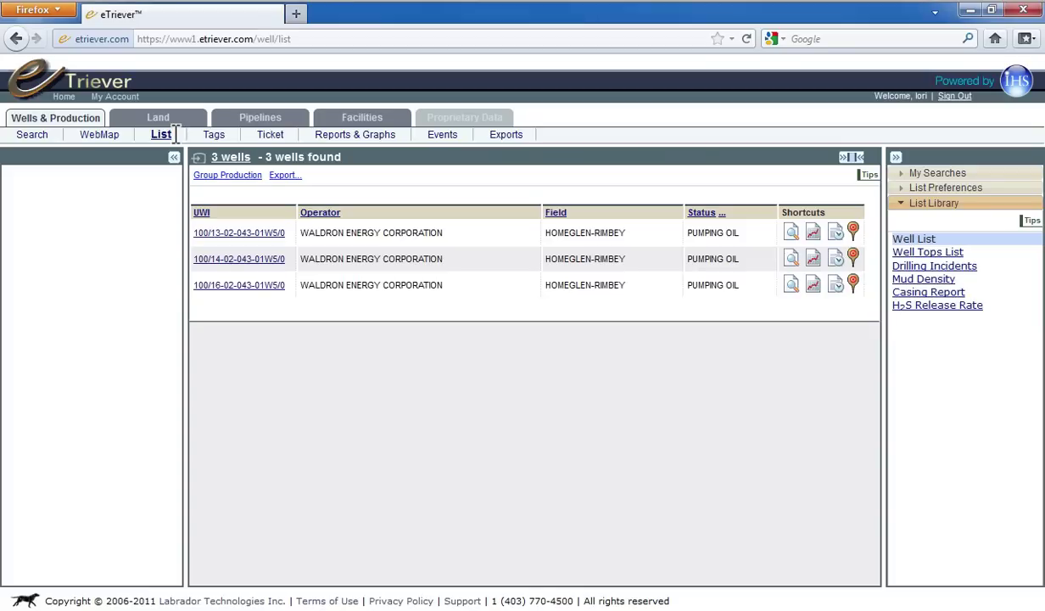
click(723, 215)
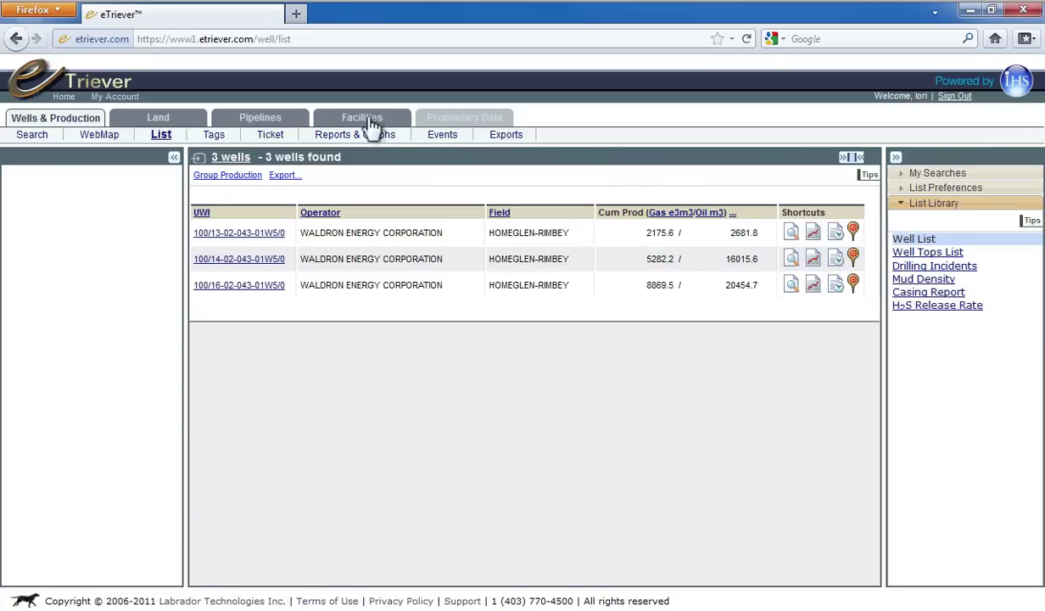
- Examine the well ticket for 100/13-02-043-01W5/0, including status history, formation tops, casings and the production summary's pie chart
click(272, 140)
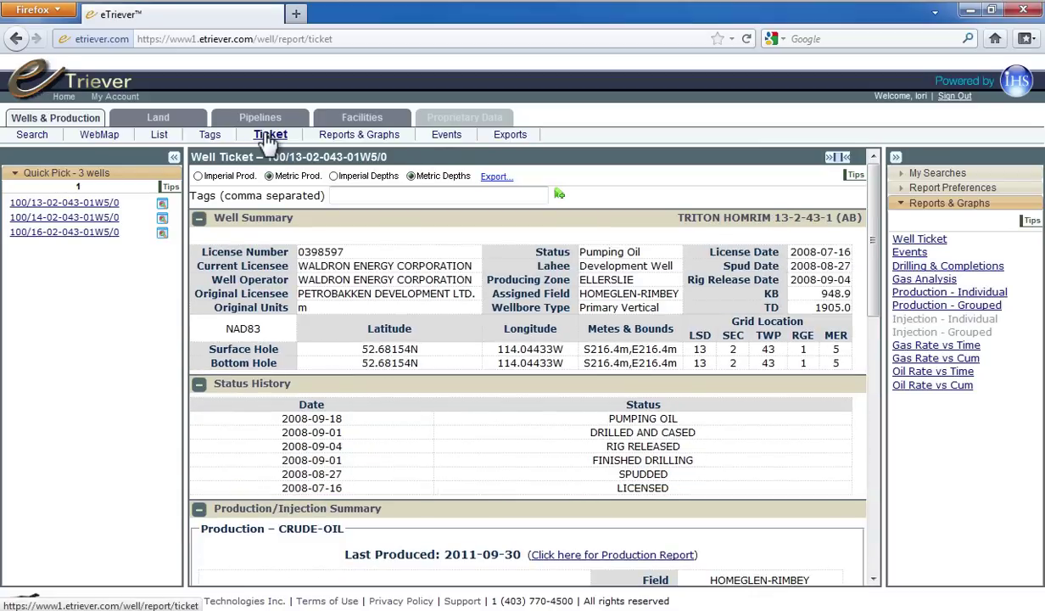
scroll(405, 330, down, 10)
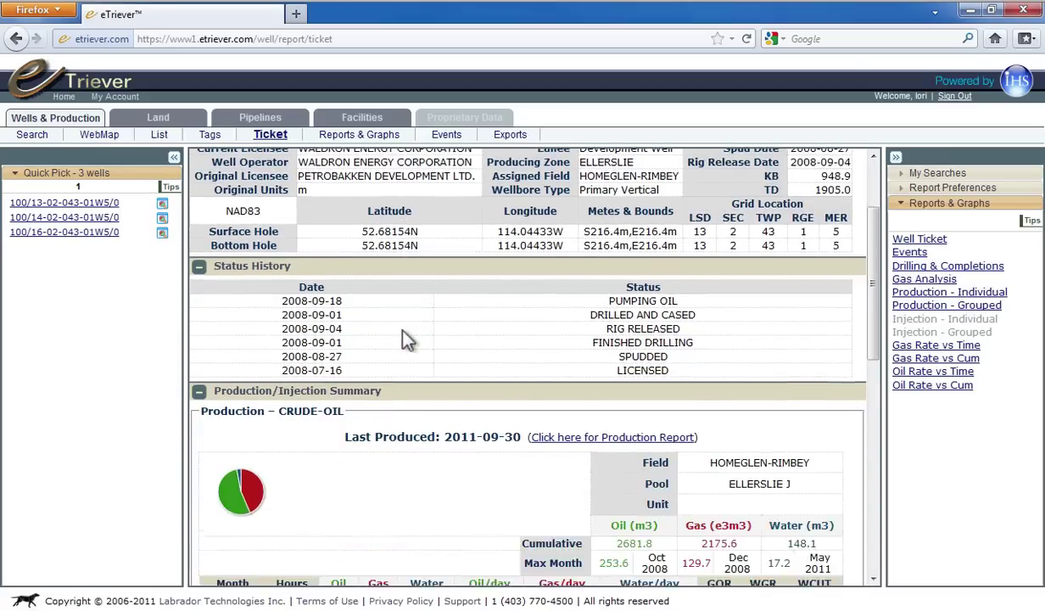
scroll(405, 335, down, 4)
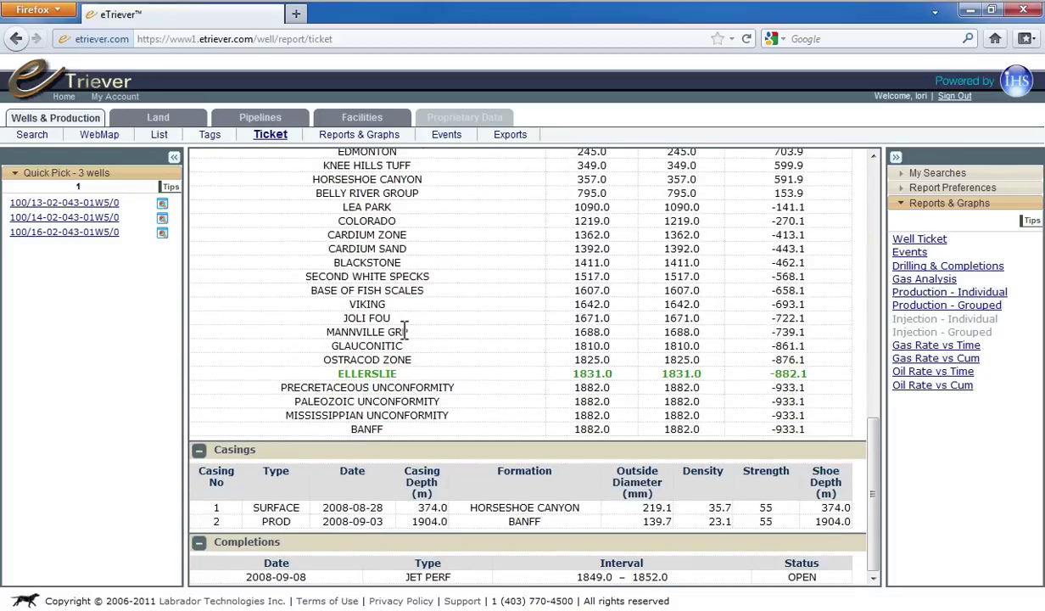
scroll(405, 331, up, 10)
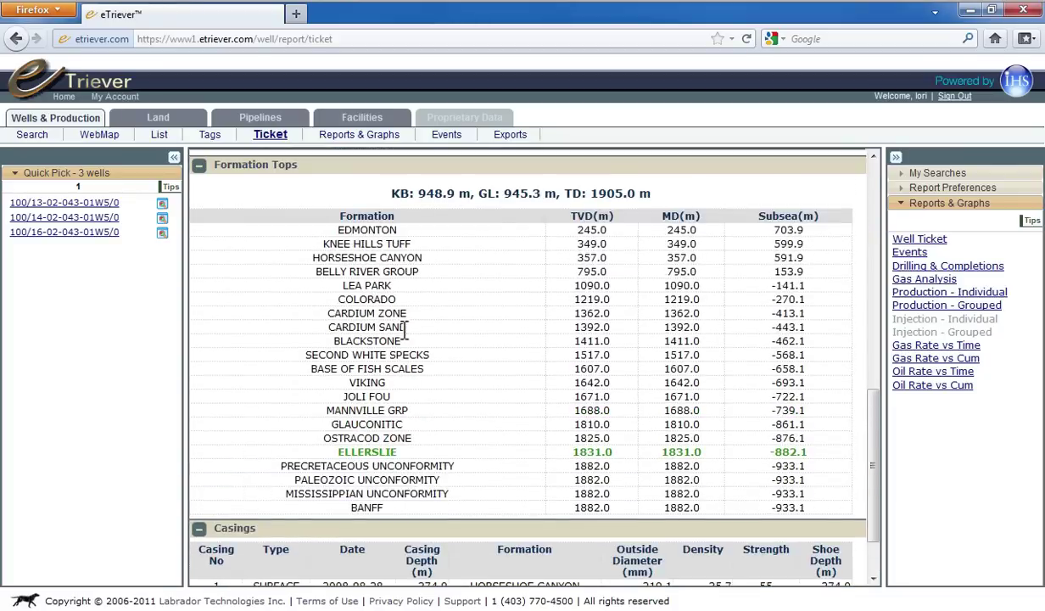
scroll(406, 331, up, 3)
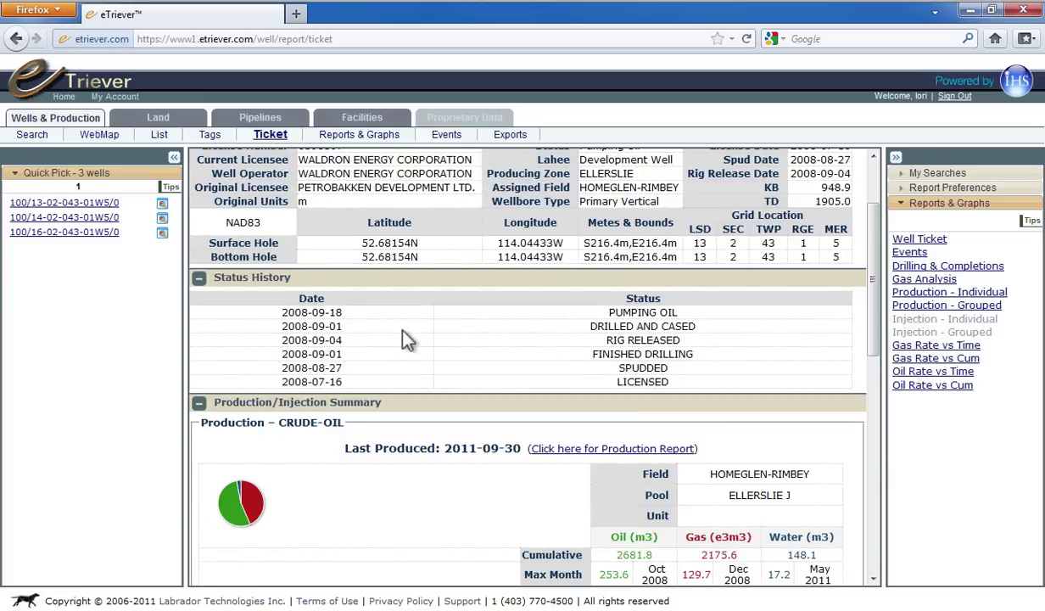
scroll(406, 339, down, 3)
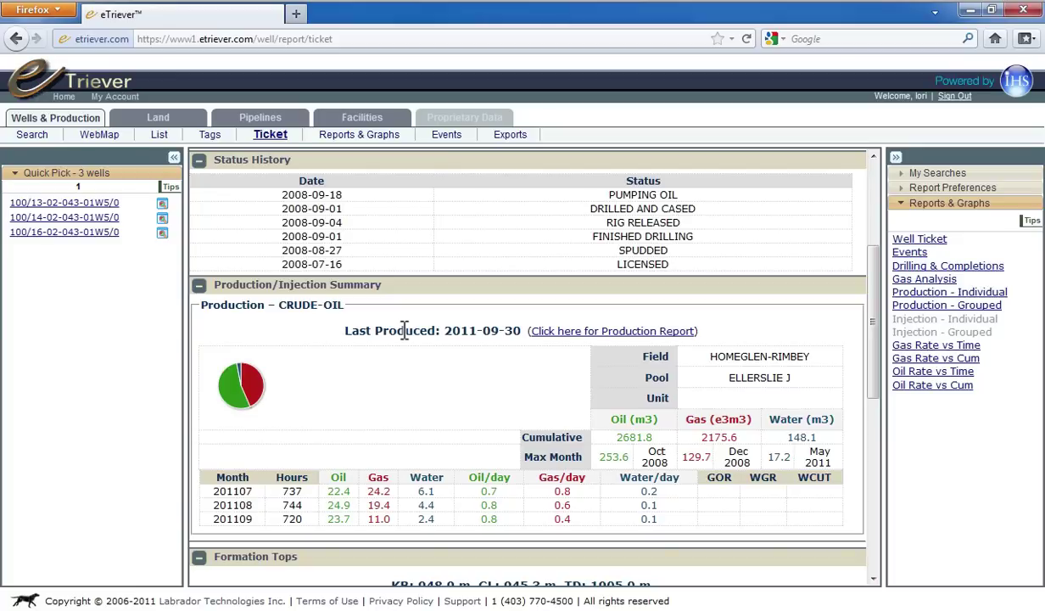
mouse_move(235, 401)
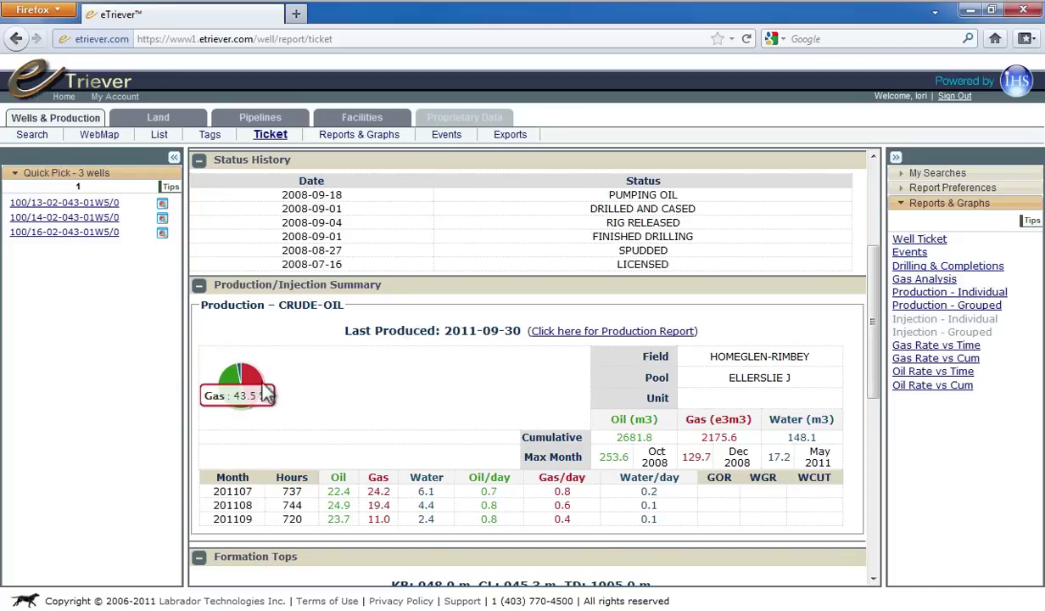
mouse_move(241, 370)
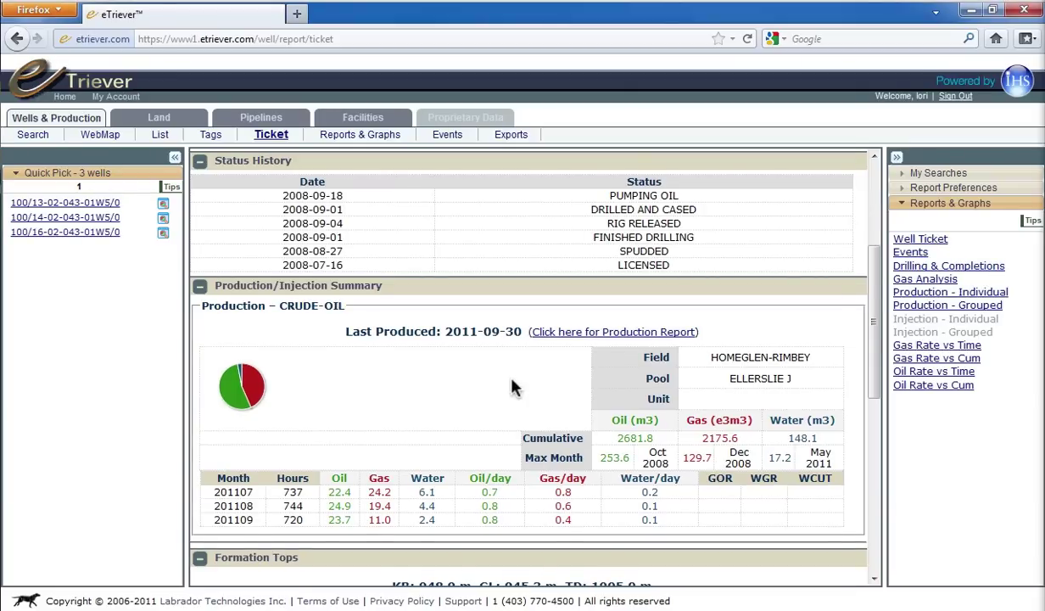
- Open the event chart for well 100/13-02-043-01W5/0
click(441, 137)
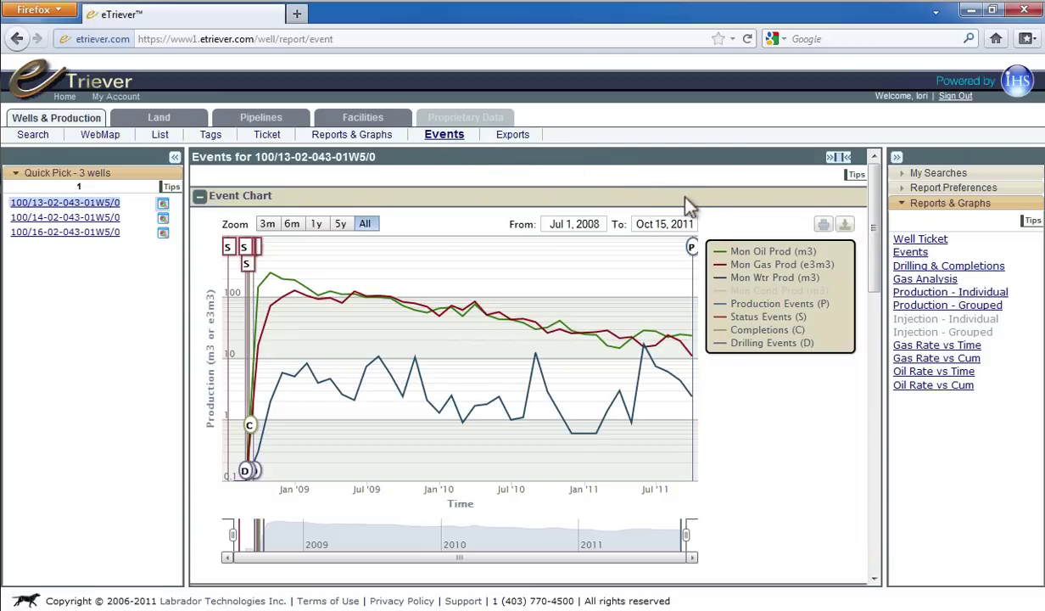
- Inspect the event markers and narrow the event chart's time range to Jul 1, 2008 through Oct 10, 2008
mouse_move(691, 248)
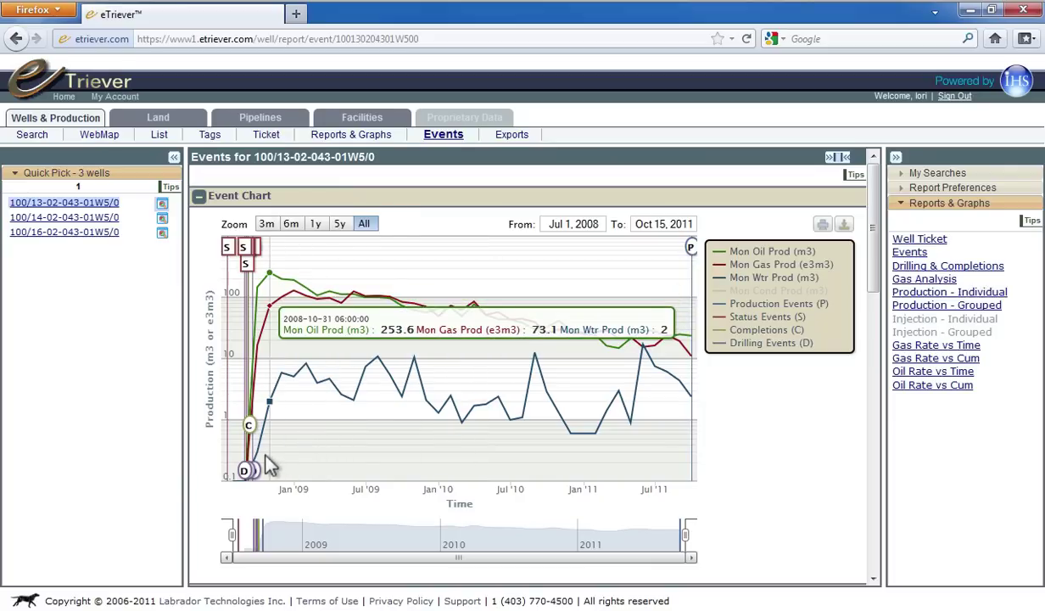
mouse_move(247, 471)
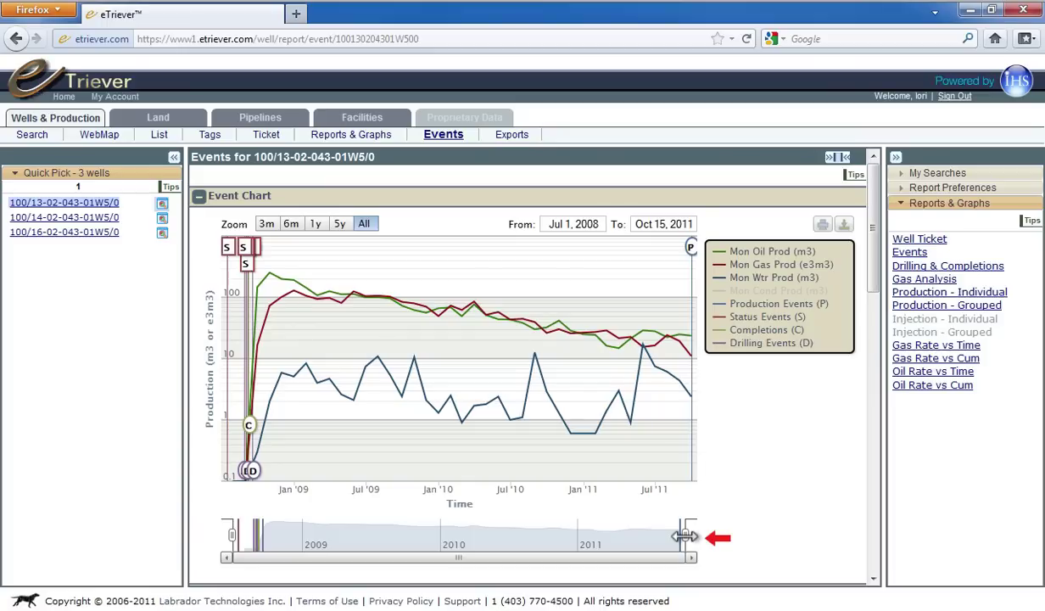
drag(685, 536, 273, 557)
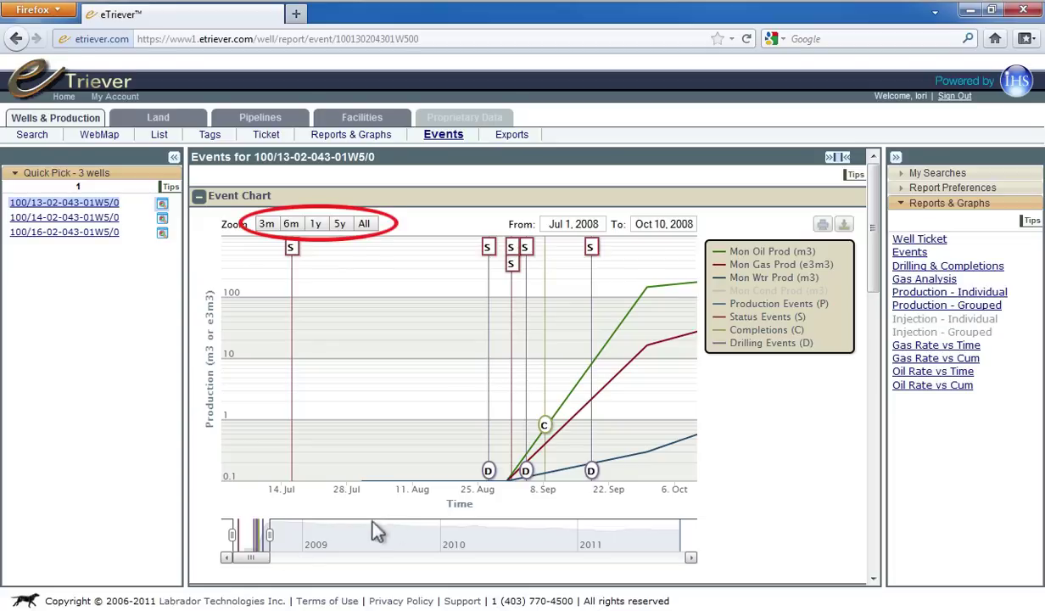
mouse_move(499, 480)
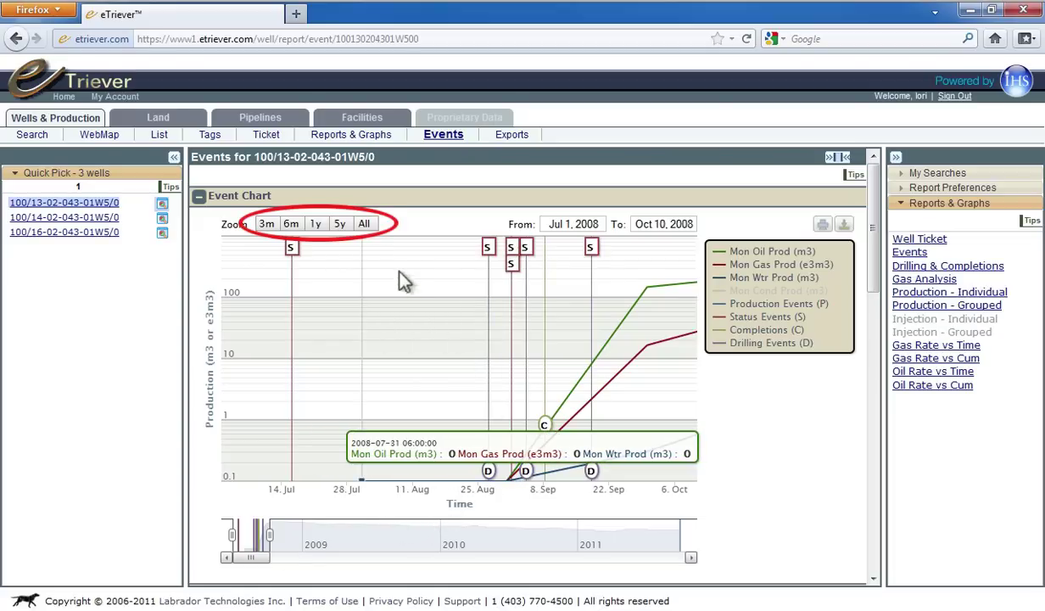
- Restore the event chart's full time range and switch its zoom to the latest one year
click(366, 224)
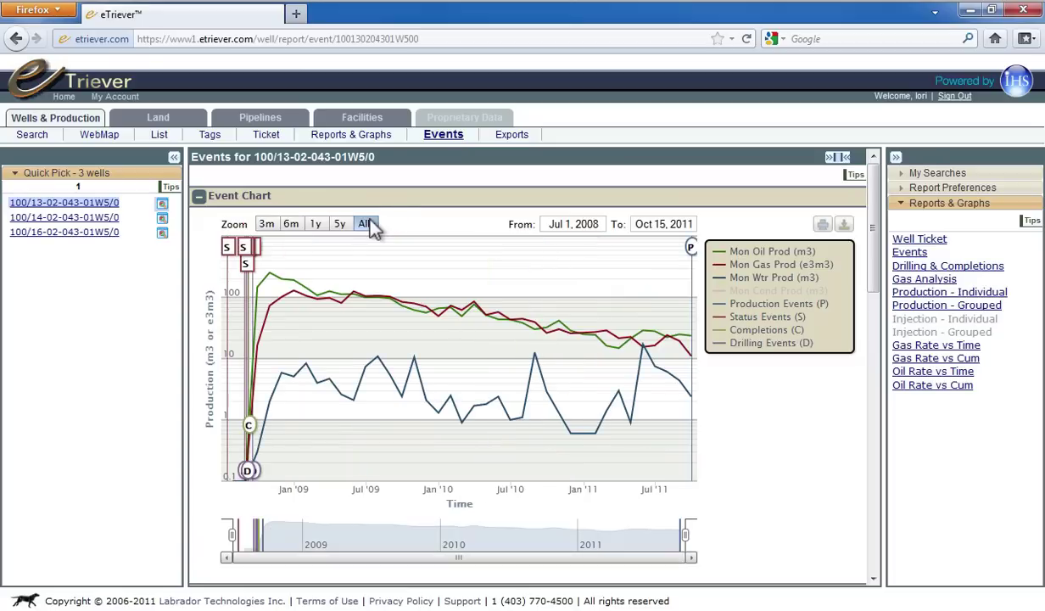
click(317, 225)
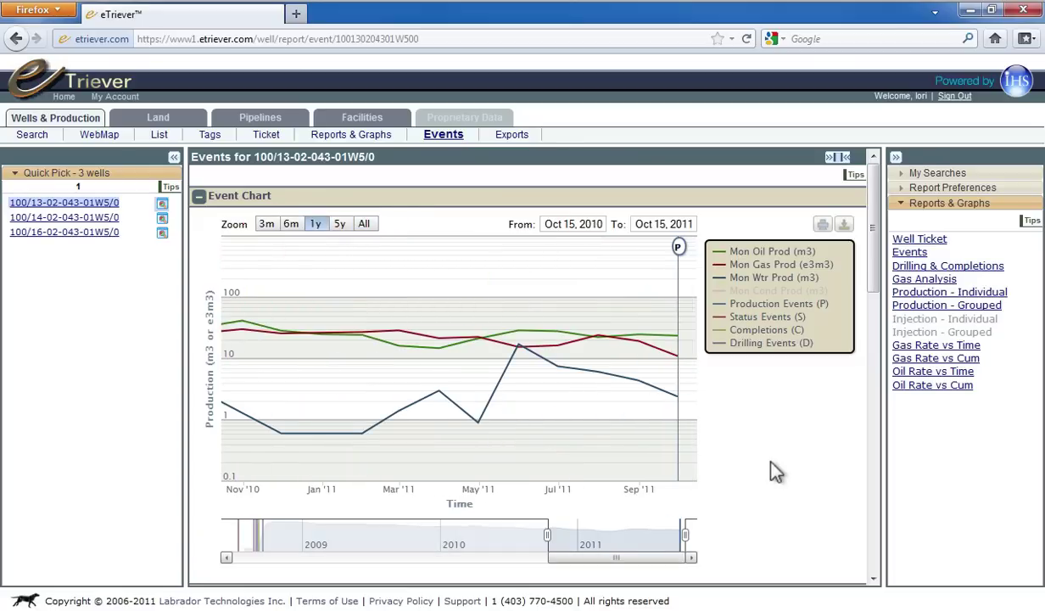
- Export the Event Table below the chart, view the exported file in Microsoft Excel Viewer and close it
scroll(771, 464, down, 15)
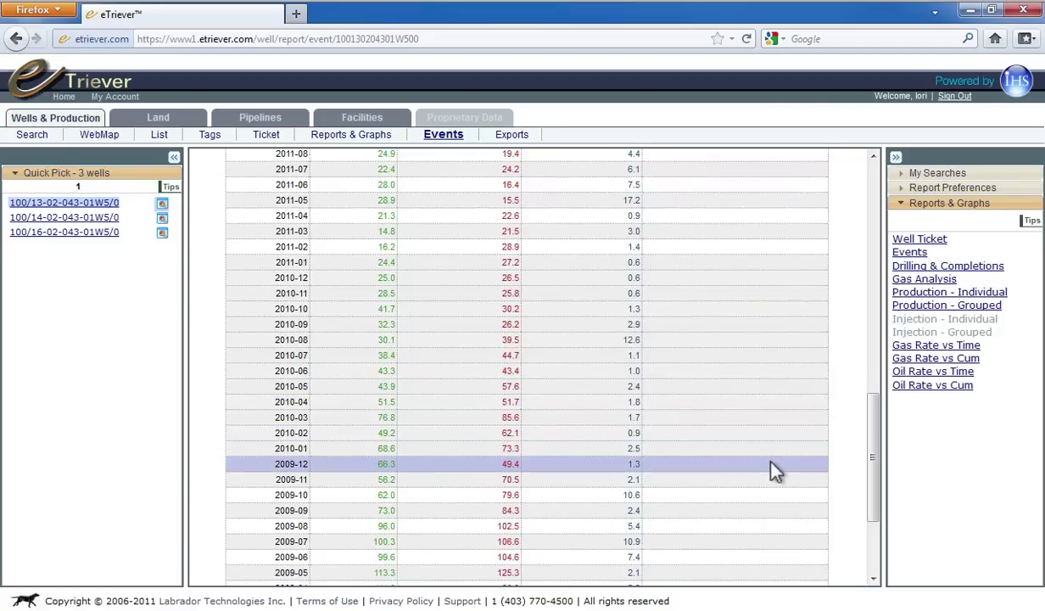
scroll(770, 464, up, 5)
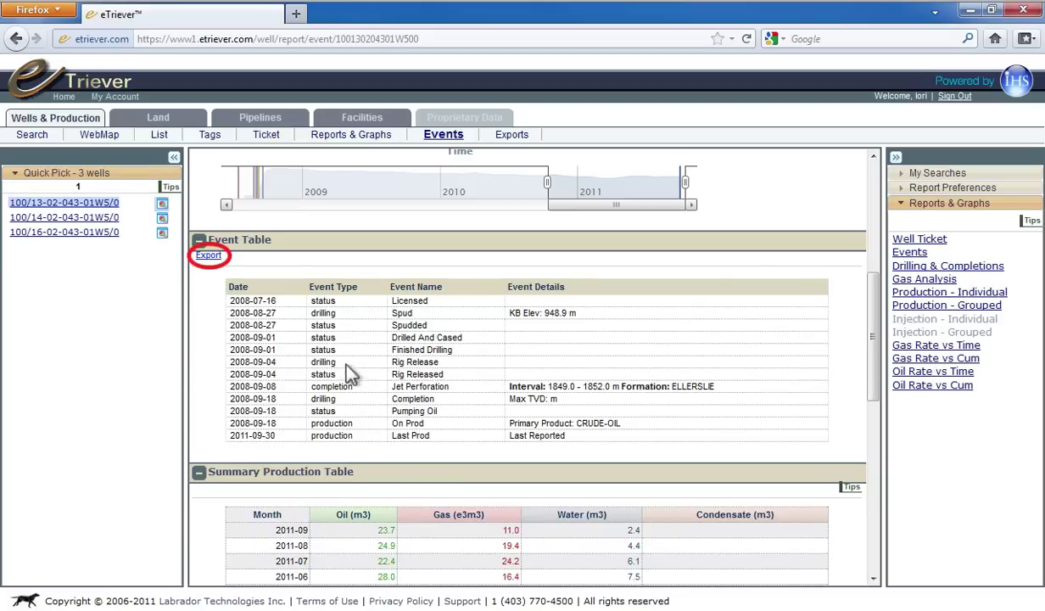
click(209, 257)
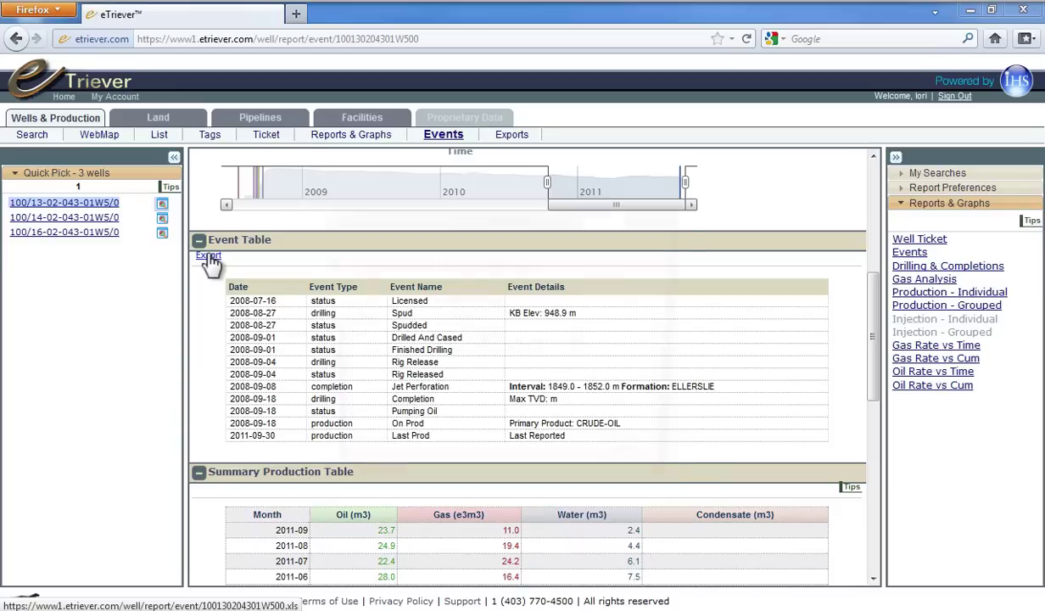
click(568, 441)
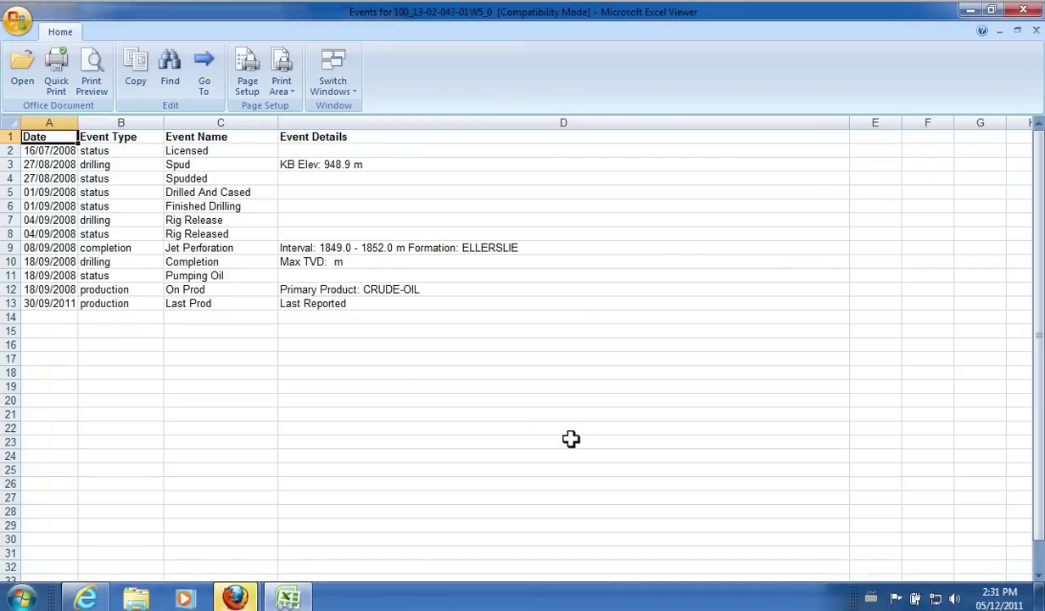
click(1024, 11)
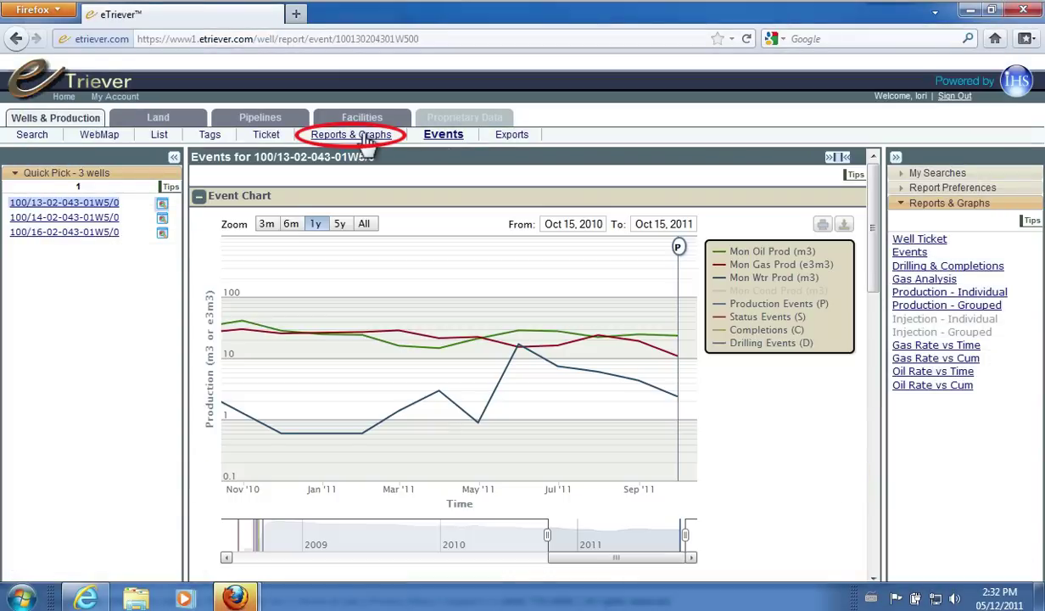
- Open the production graph for well 100/13-02-043-01W5/0 and hide its monthly, daily and cumulative oil curves
click(367, 138)
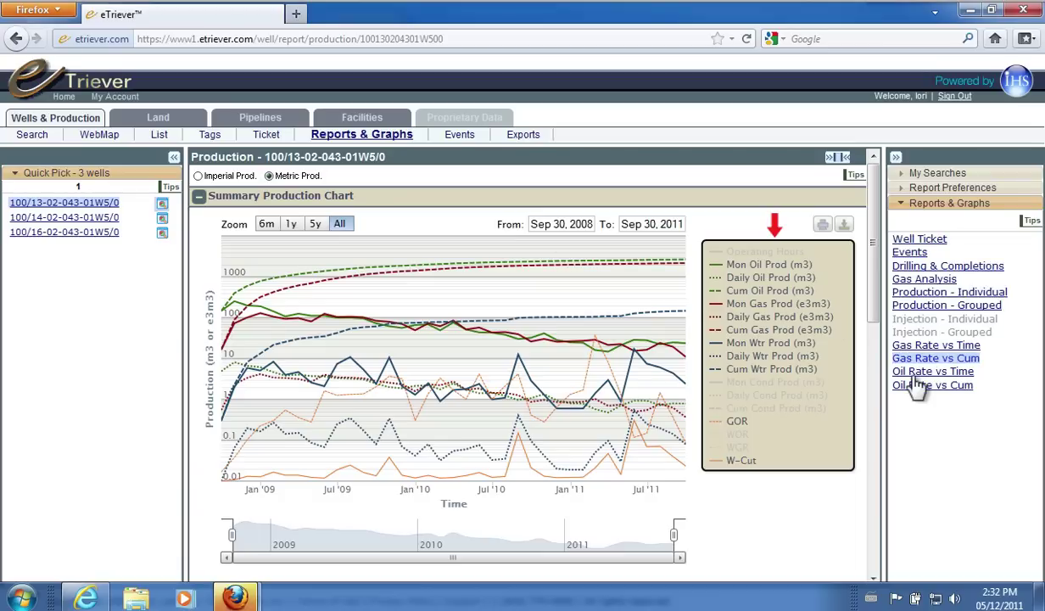
click(769, 266)
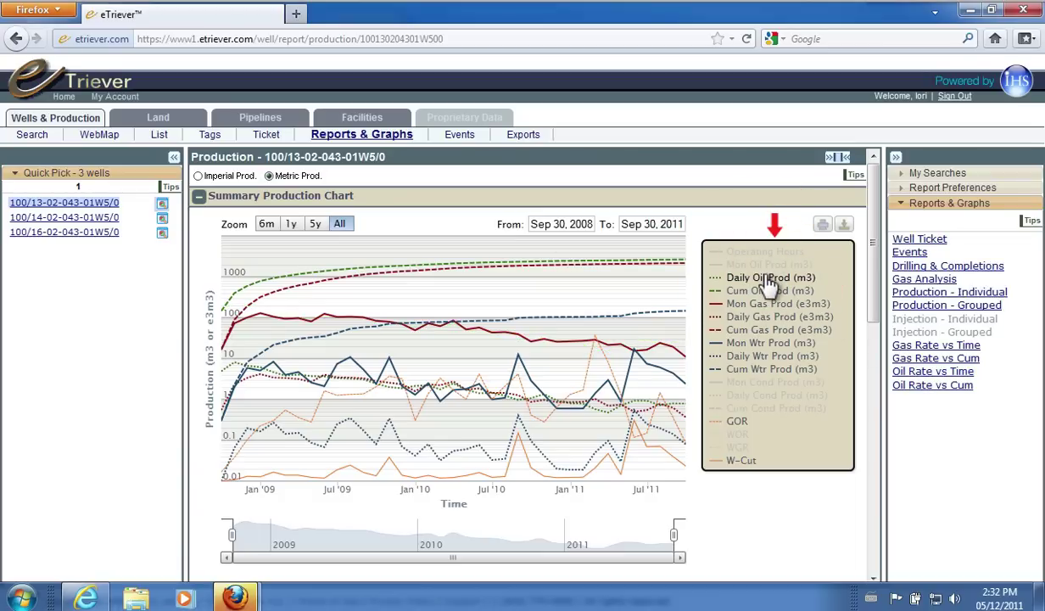
click(768, 278)
click(768, 292)
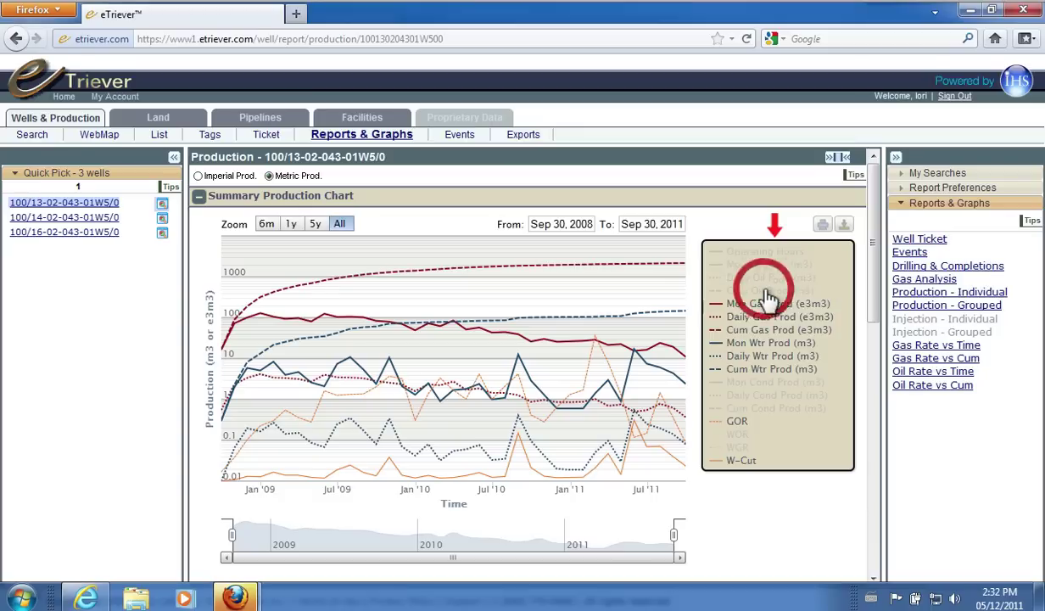
- Show the cumulative, daily and monthly oil production curves in the production chart again
click(767, 290)
click(768, 278)
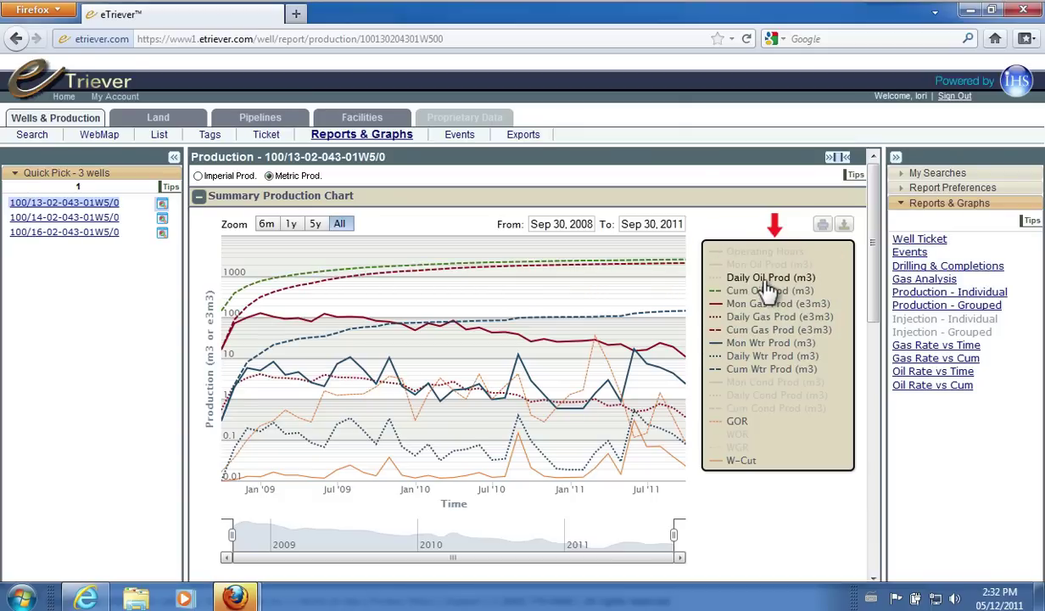
click(768, 264)
click(768, 266)
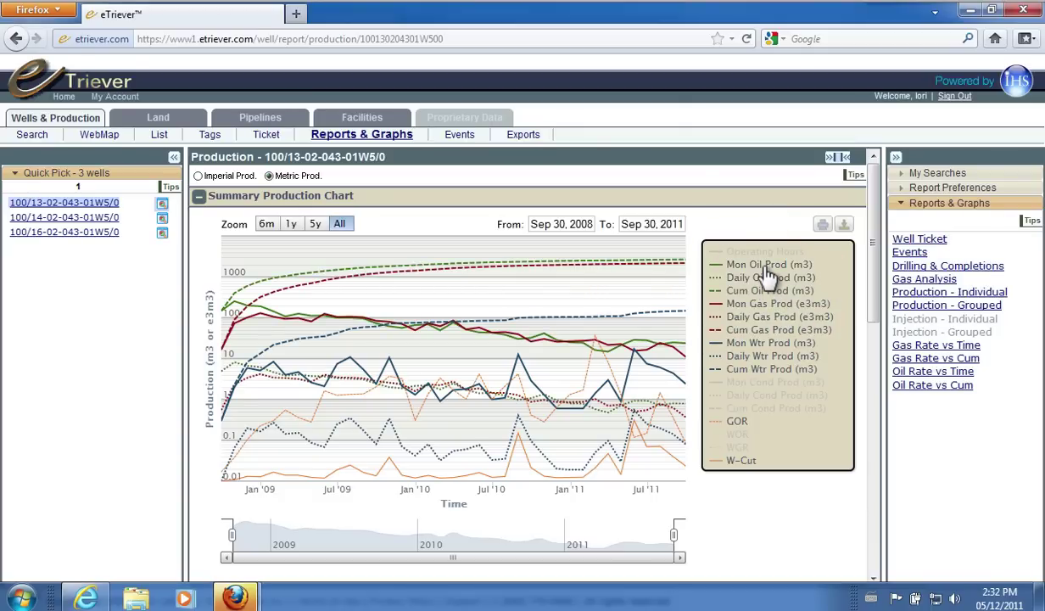
- View the grouped production, Gas Rate vs Cum and Oil Rate vs Cum charts for the three wells
click(979, 313)
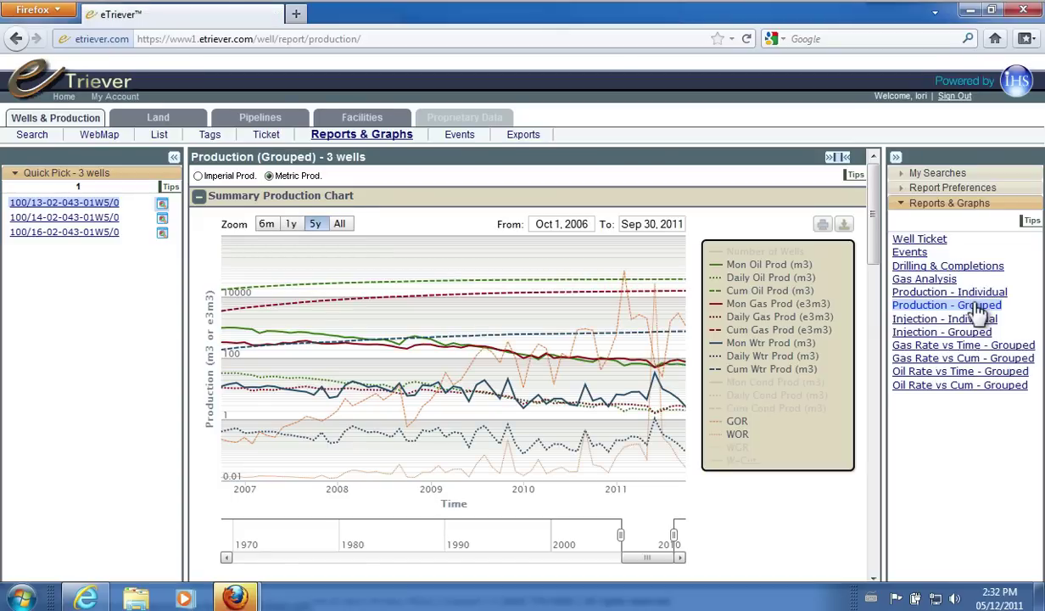
click(992, 362)
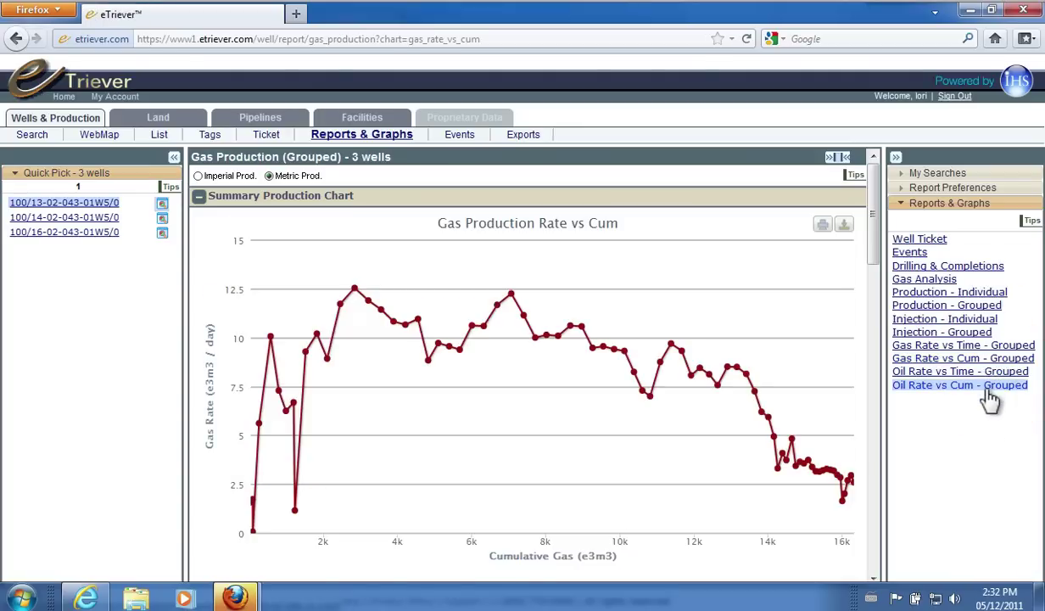
click(990, 392)
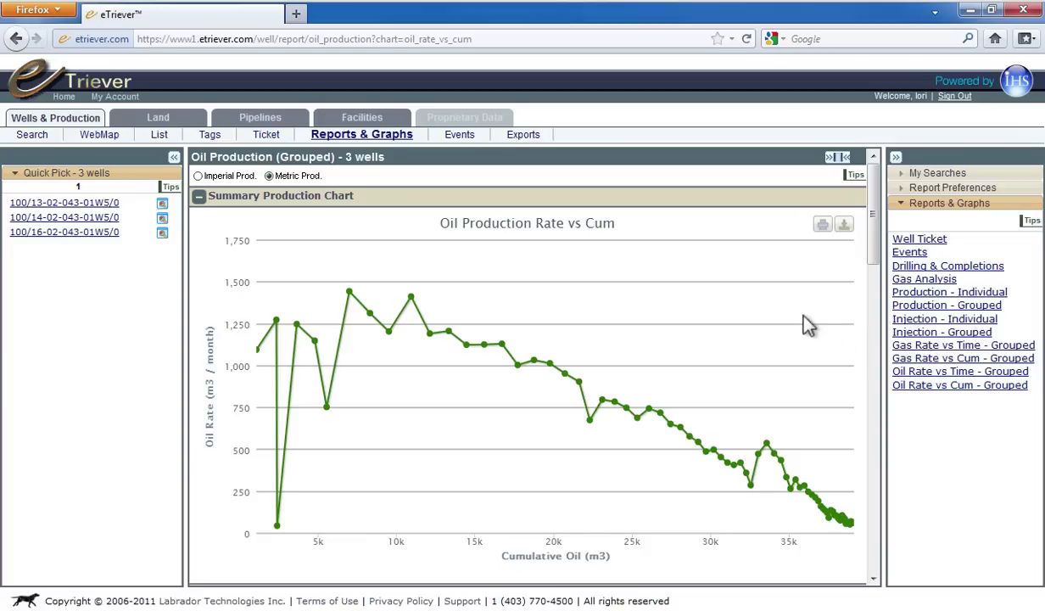
- Download the Oil Production Rate vs Cum chart as a JPEG image, view it in Windows Photo Viewer and return to the browser
click(852, 231)
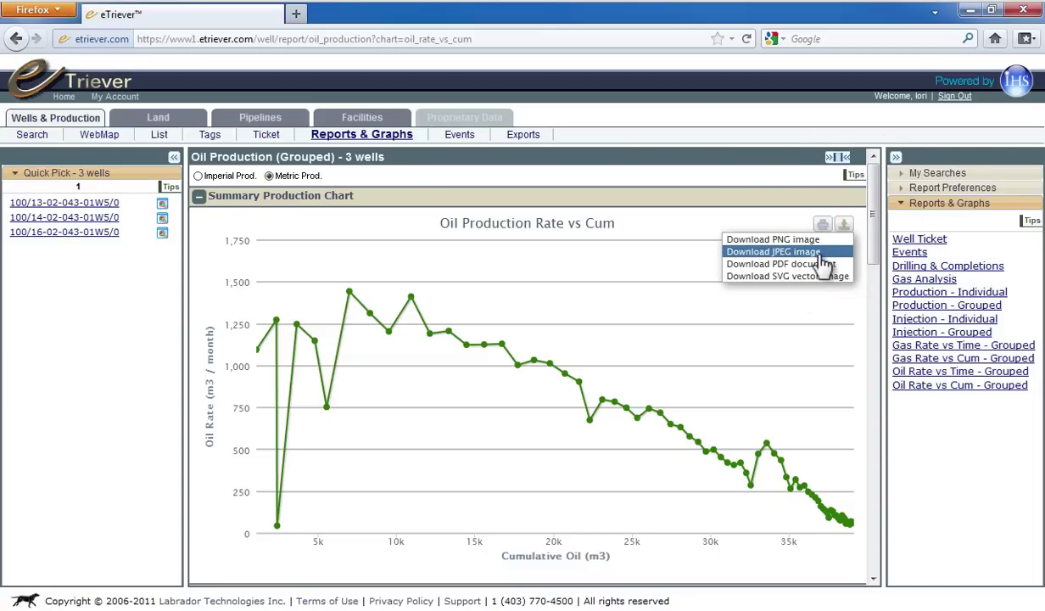
click(821, 254)
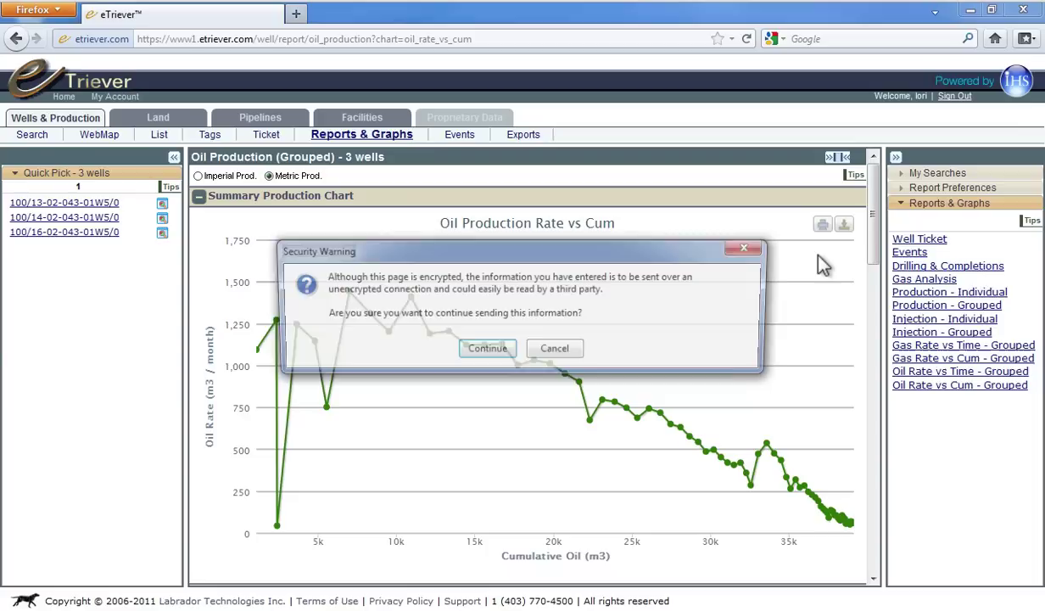
click(486, 351)
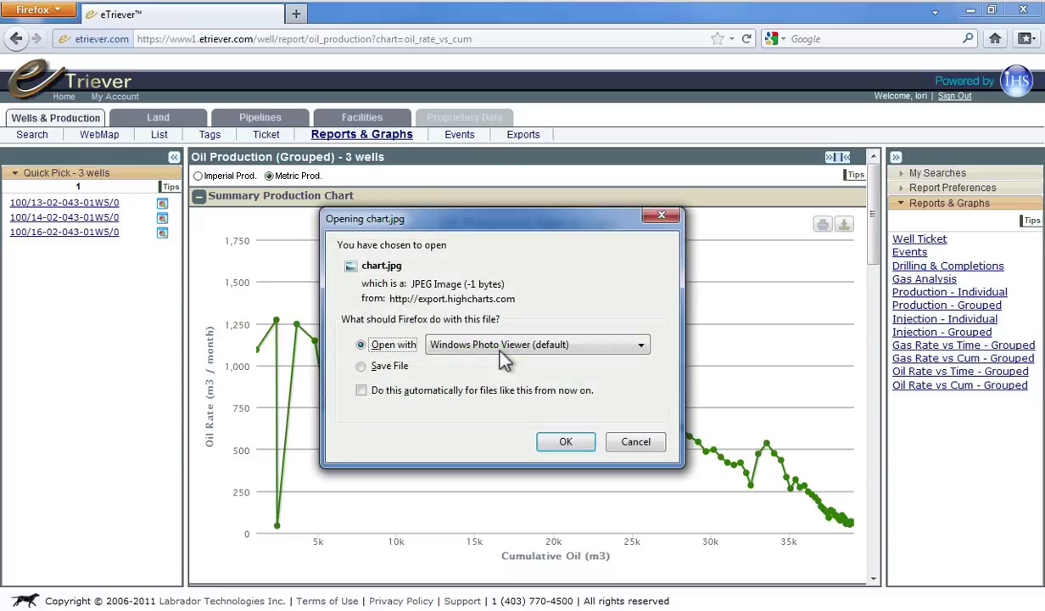
click(564, 443)
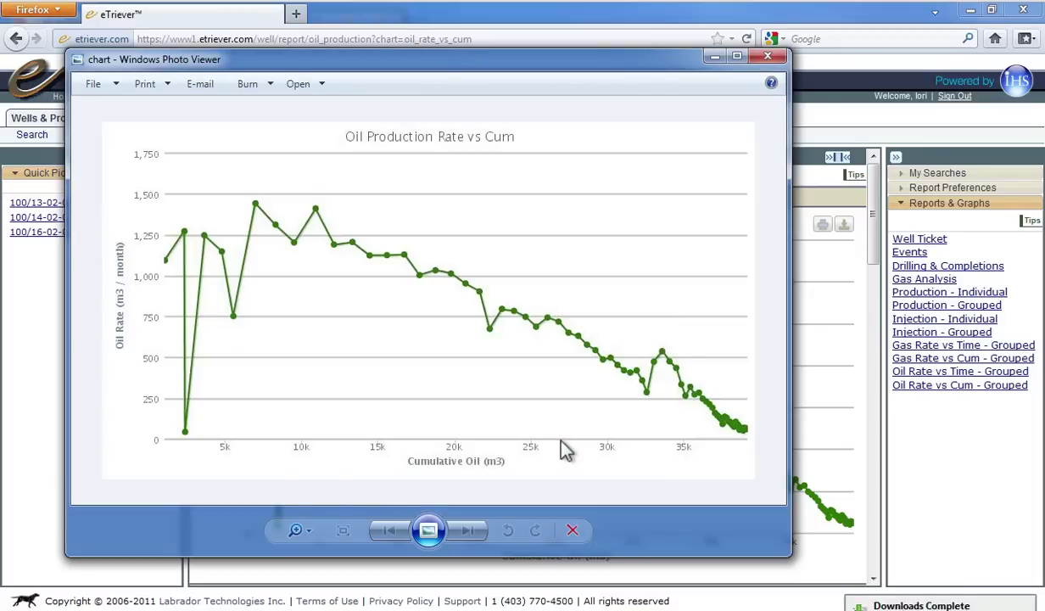
click(642, 23)
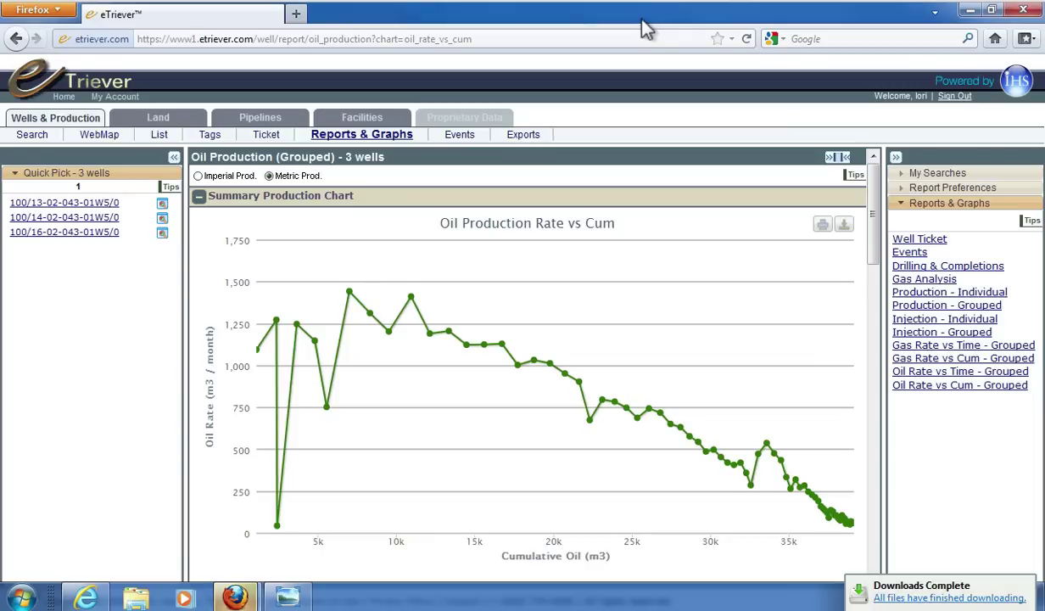